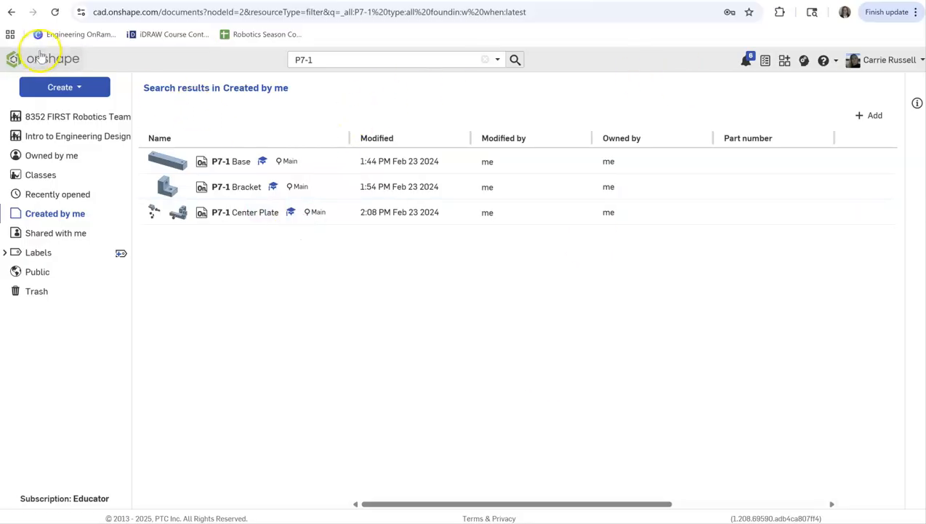
Create a new document named "Basic Jig Assembly Parts" in the Owned by me location.
{"action": "left_click", "coordinate": [58, 87]}
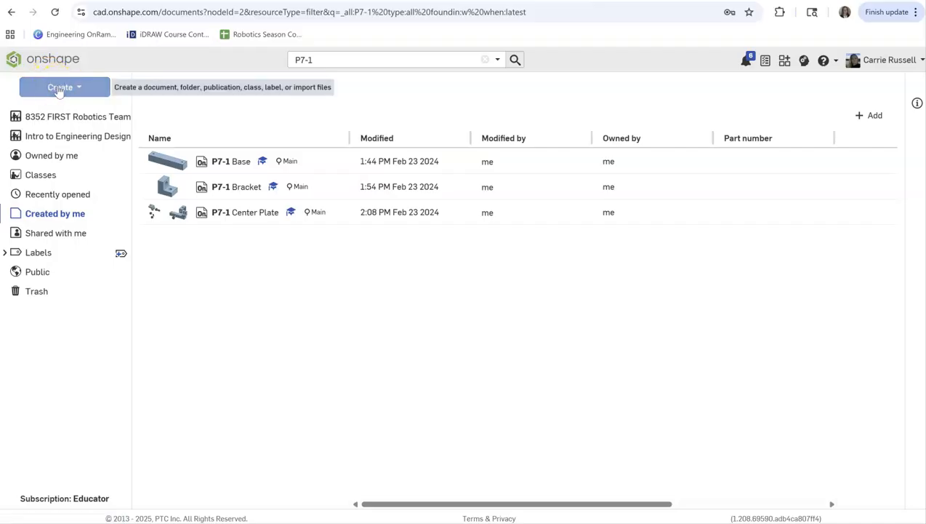
{"action": "left_click", "coordinate": [66, 107]}
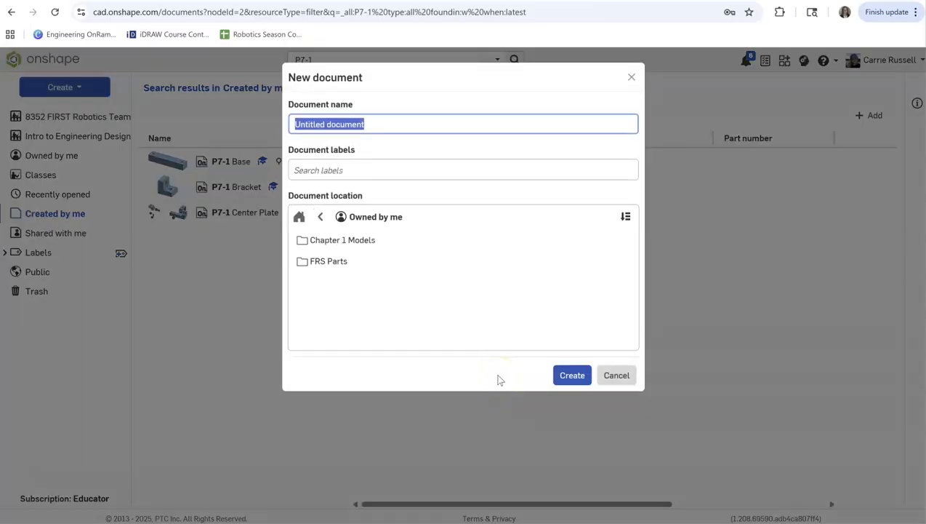
{"action": "type", "text": "Basic Jig Assembly"}
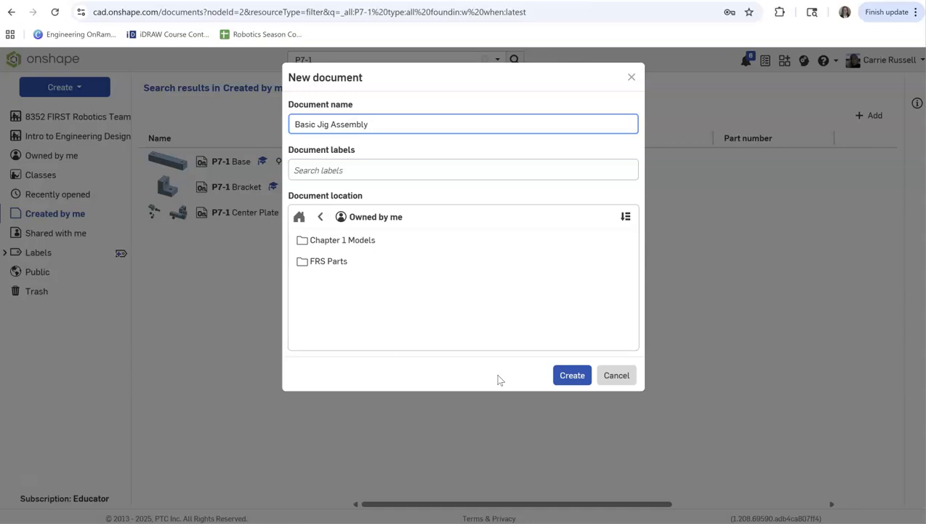
{"action": "type", "text": "Parts"}
{"action": "left_click", "coordinate": [574, 376]}
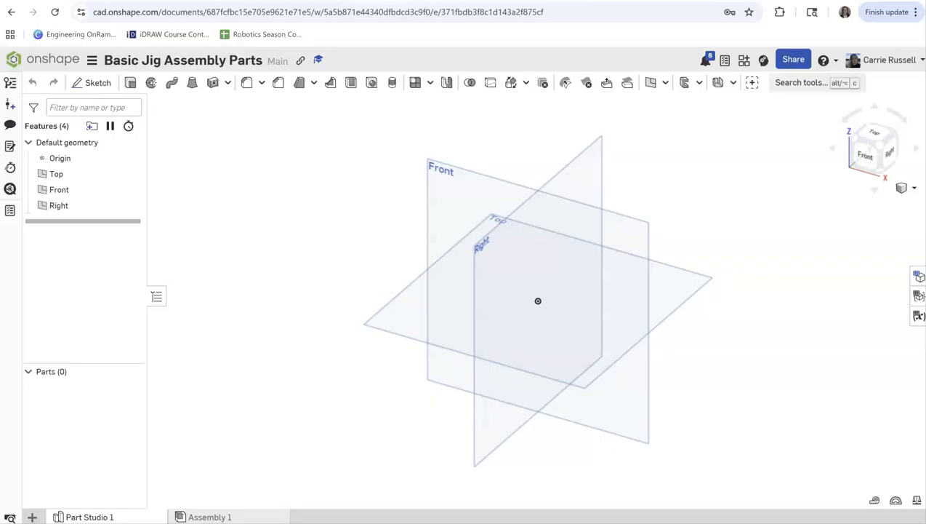
Check the measurement units in the measure details and in the document's workspace units.
{"action": "left_click", "coordinate": [875, 498]}
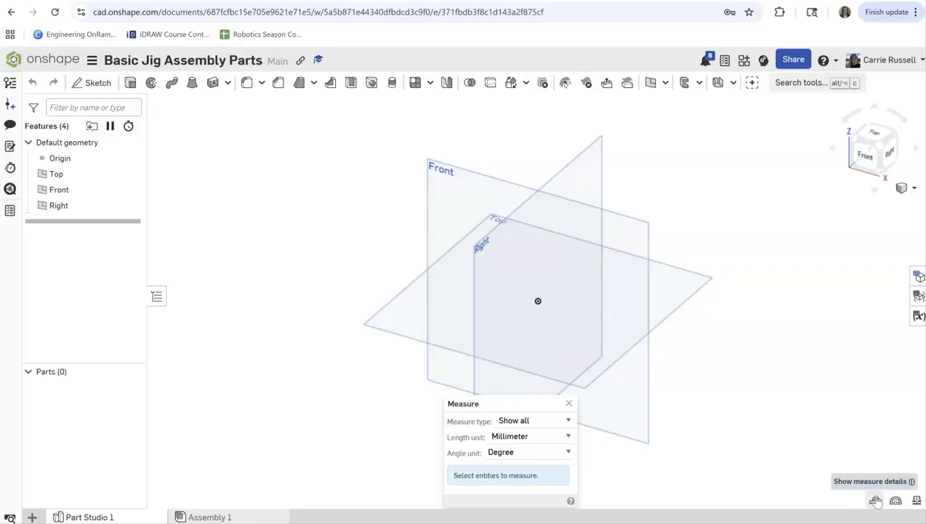
{"action": "left_click", "coordinate": [569, 404]}
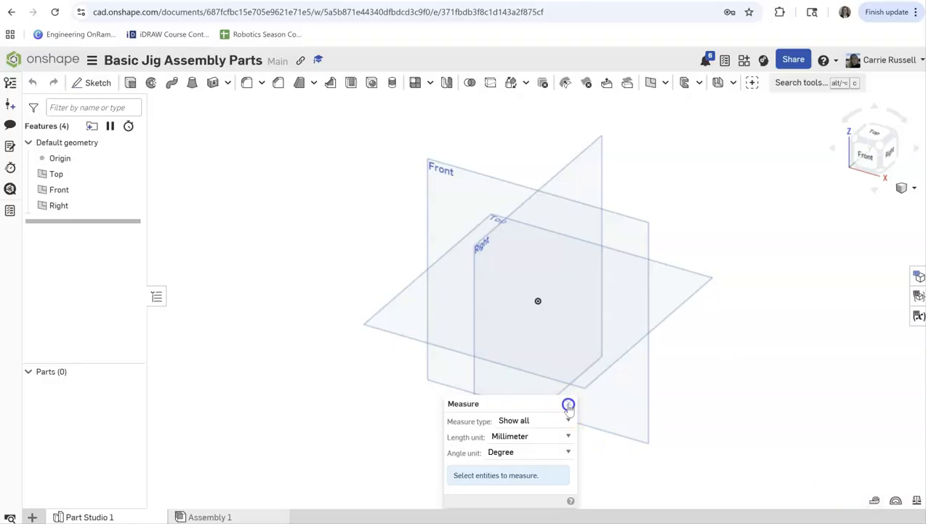
{"action": "left_click", "coordinate": [92, 61]}
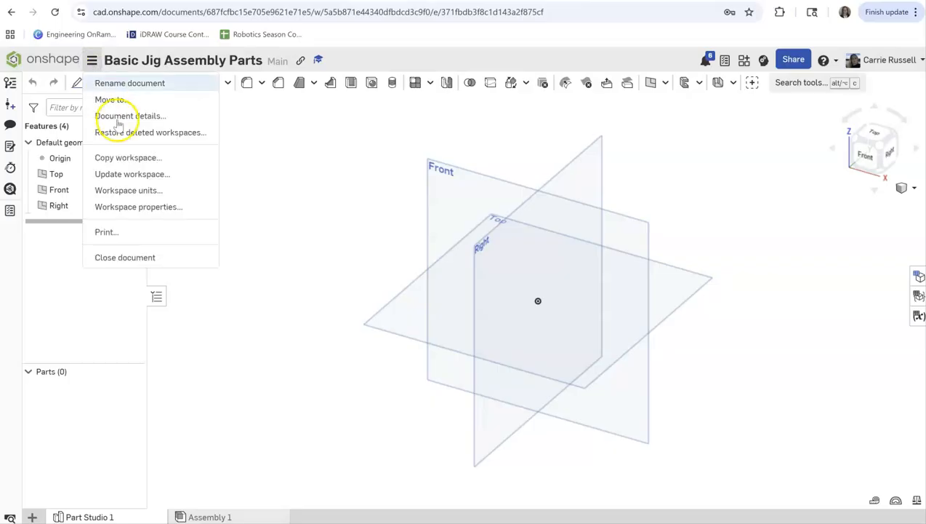
{"action": "left_click", "coordinate": [148, 190]}
{"action": "left_click", "coordinate": [325, 106]}
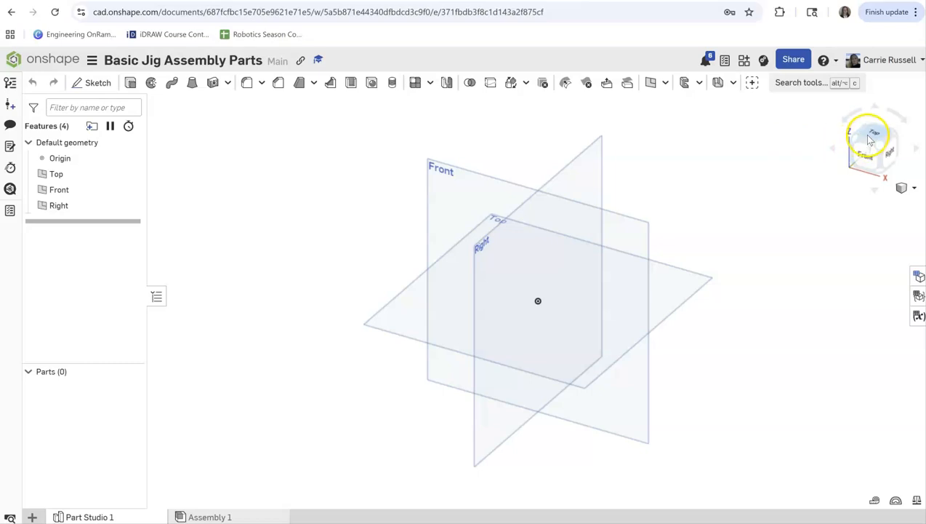
Sketch a center point rectangle of about 97 by 28 mm on the Top plane, centred on the origin.
{"action": "key", "text": "shift+5"}
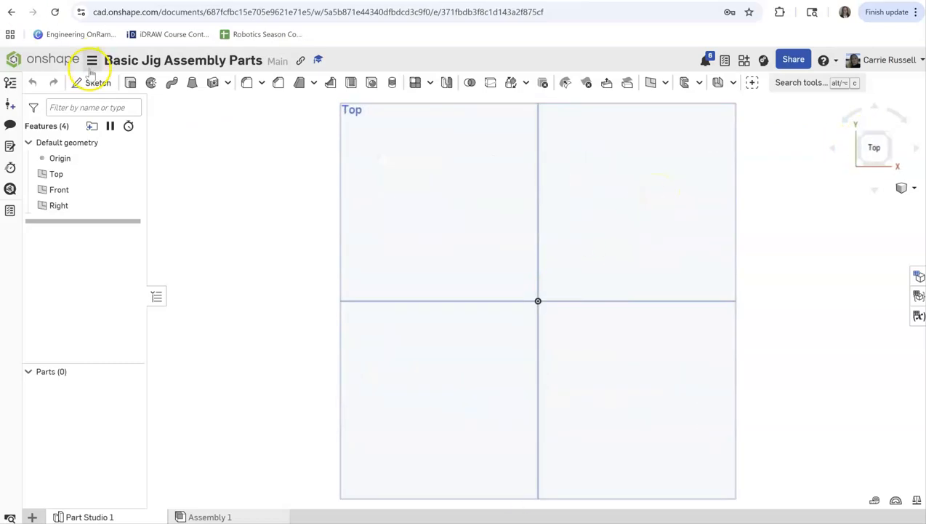
{"action": "key", "text": "shift+s"}
{"action": "left_click", "coordinate": [426, 246]}
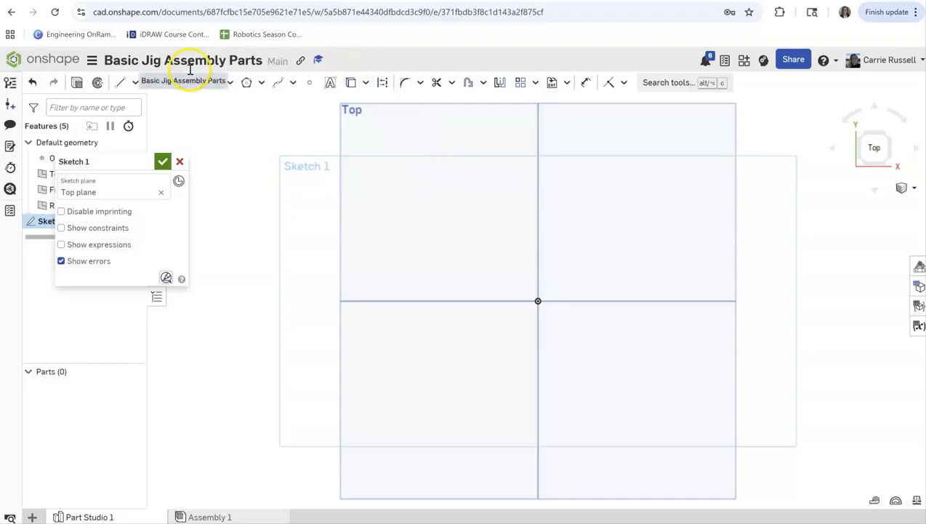
{"action": "left_click", "coordinate": [152, 82]}
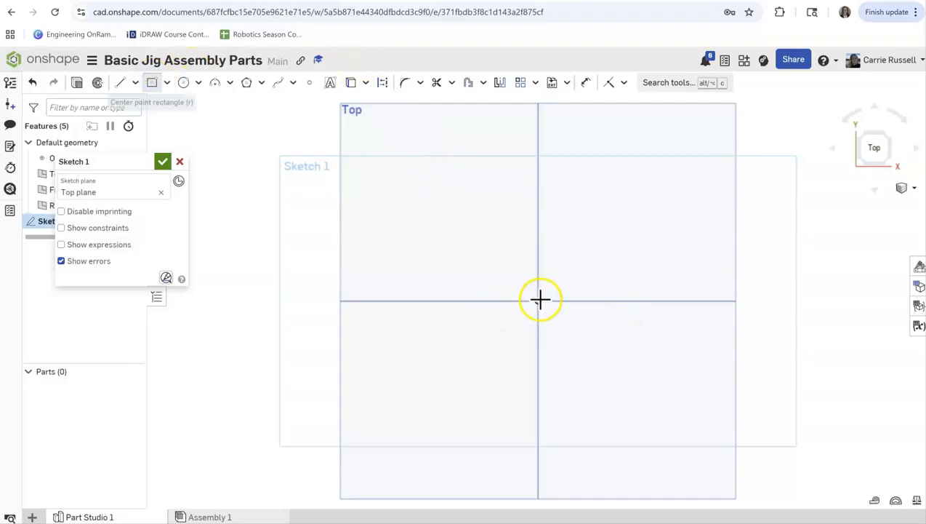
{"action": "left_click_drag", "start_coordinate": [536, 299], "coordinate": [666, 338]}
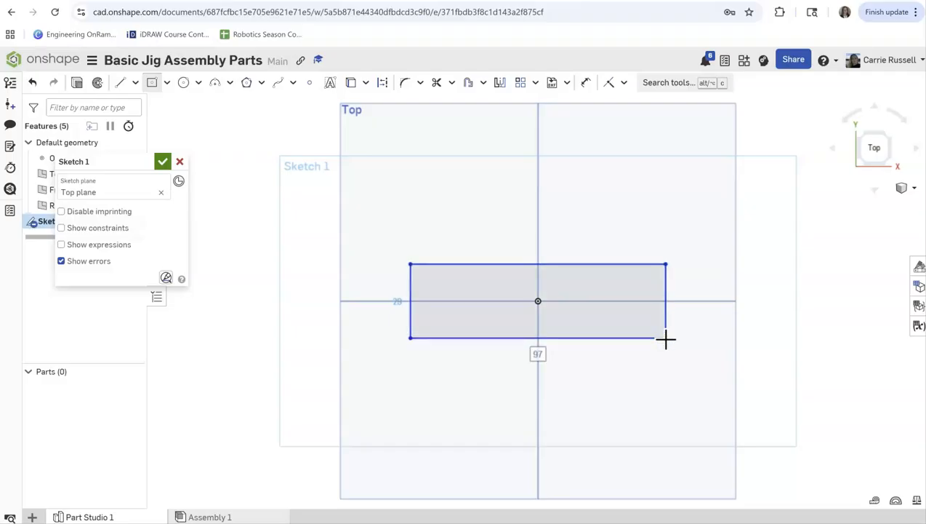
{"action": "key", "text": "Escape"}
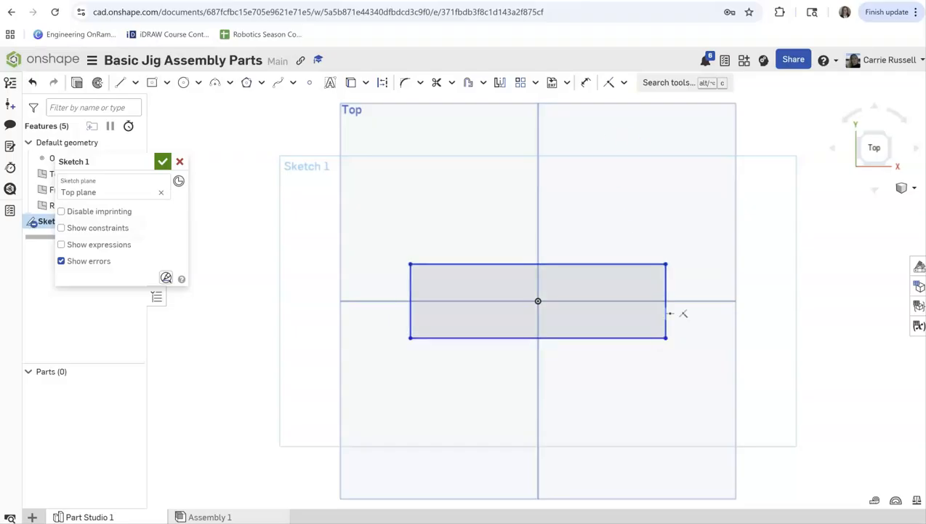
Dimension the rectangle's horizontal edge to 240 mm.
{"action": "left_click", "coordinate": [586, 82]}
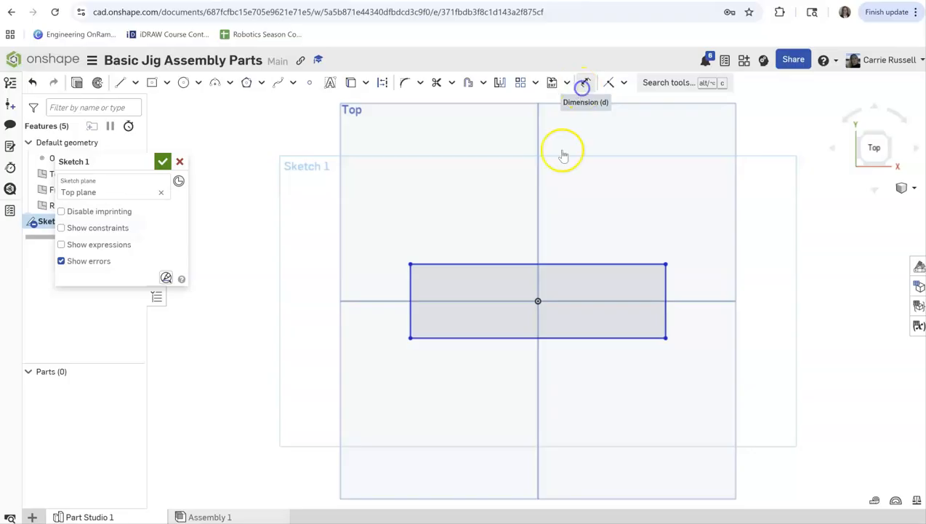
{"action": "left_click", "coordinate": [459, 262]}
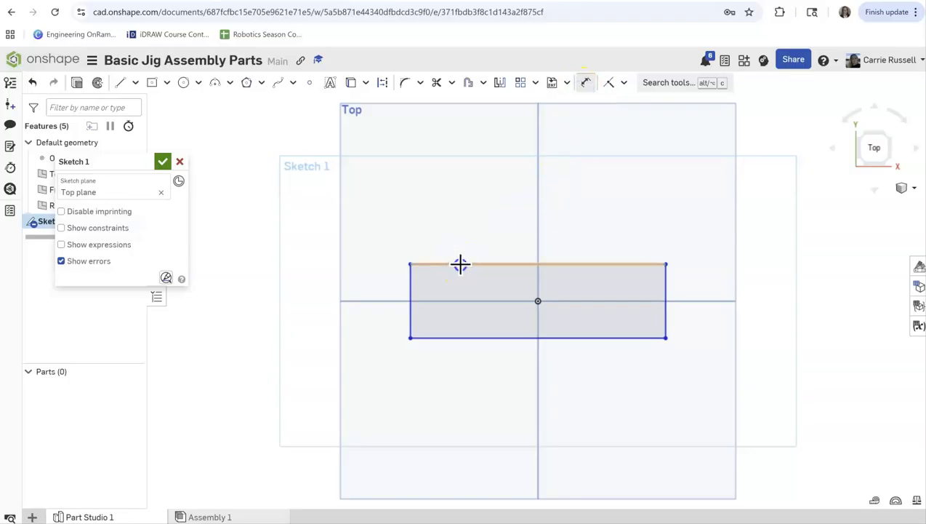
{"action": "left_click", "coordinate": [510, 149]}
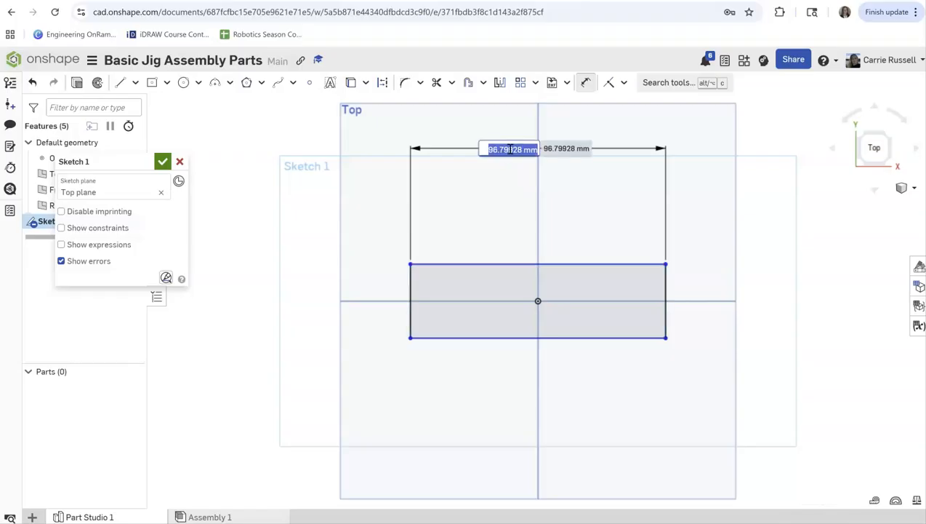
{"action": "type", "text": "248"}
{"action": "key", "text": "Return"}
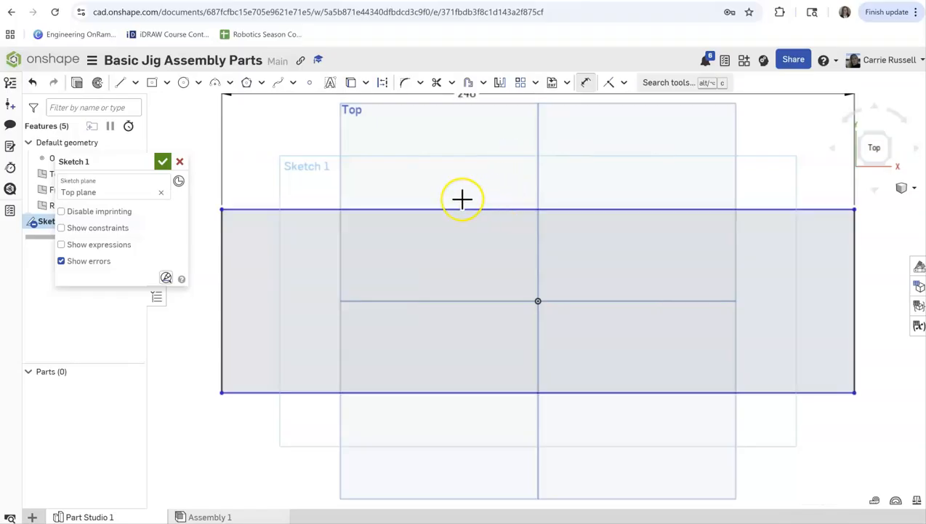
{"action": "key", "text": "r"}
{"action": "scroll", "coordinate": [462, 199], "scroll_direction": "down", "scroll_amount": 2}
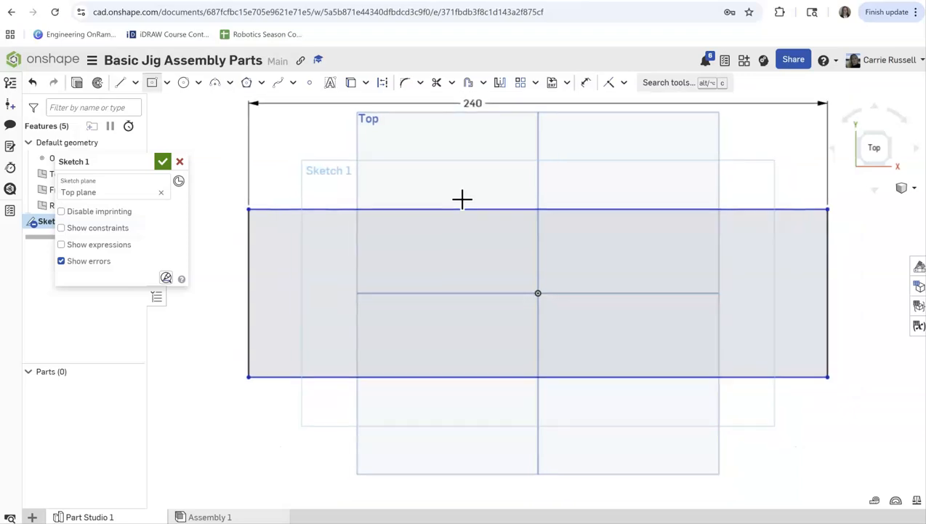
{"action": "left_click", "coordinate": [249, 265]}
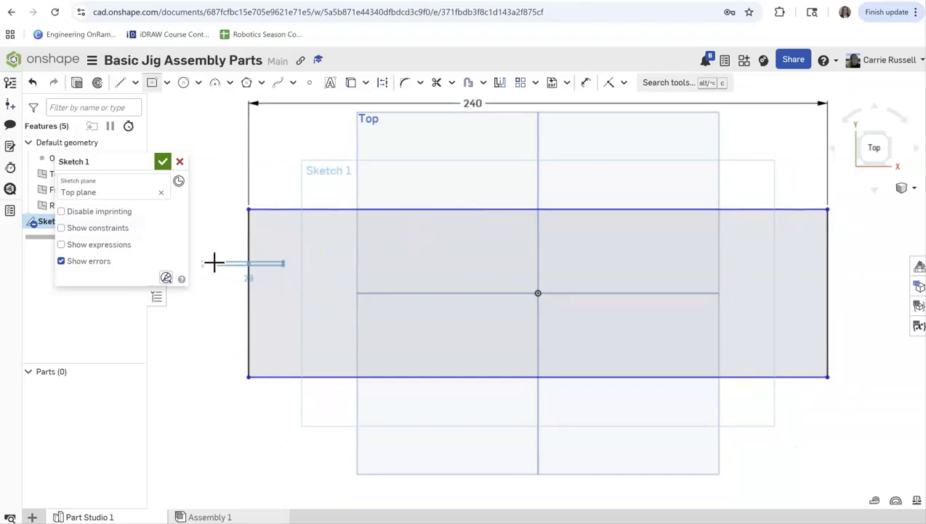
{"action": "key", "text": "Escape"}
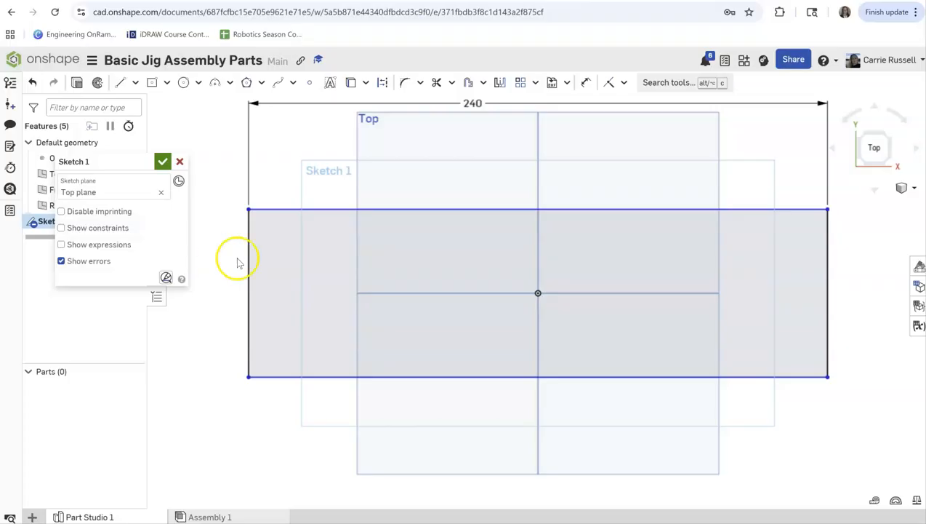
Dimension the rectangle's vertical edge to 50 mm and finish the sketch.
{"action": "left_click", "coordinate": [585, 84]}
{"action": "left_click", "coordinate": [248, 268]}
{"action": "left_click", "coordinate": [218, 279]}
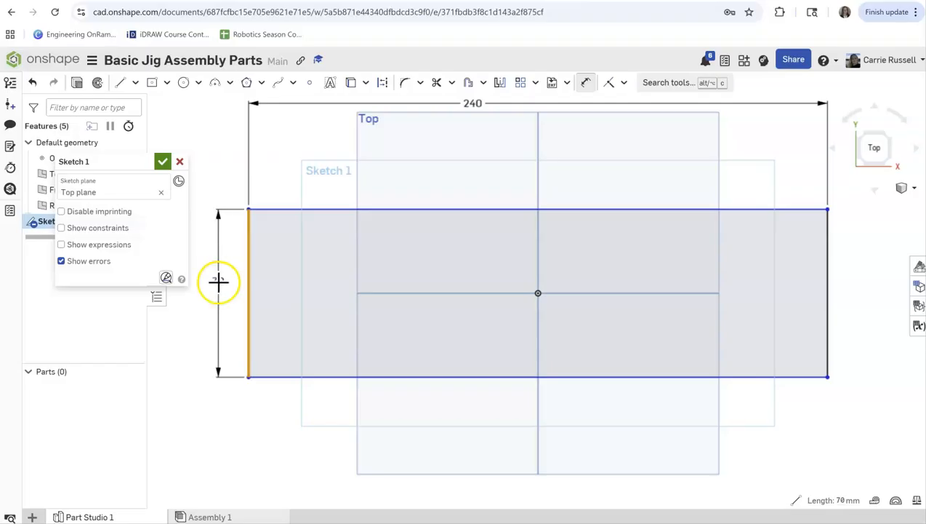
{"action": "double_click", "coordinate": [218, 281]}
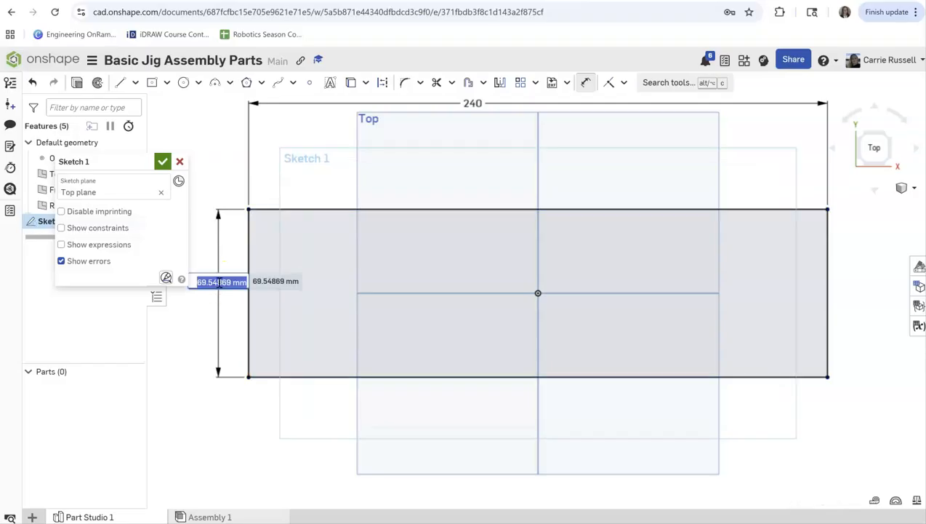
{"action": "type", "text": "50"}
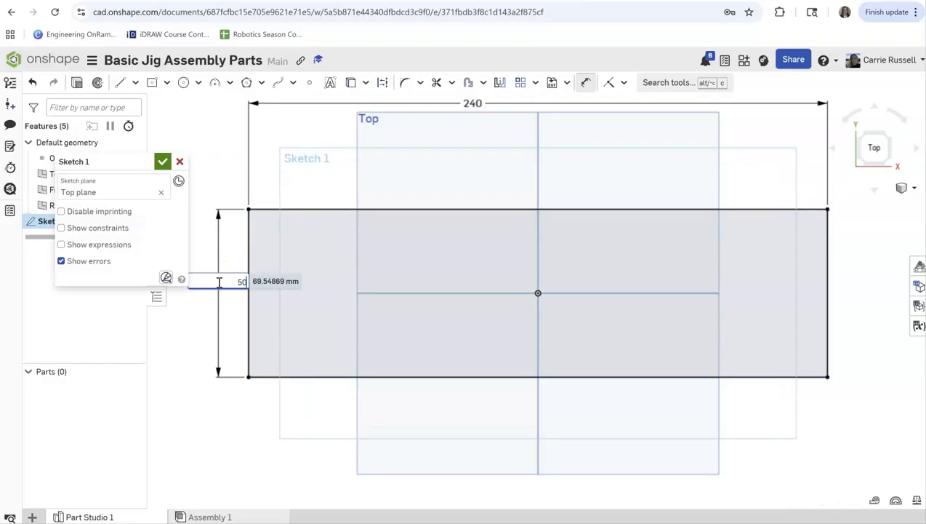
{"action": "key", "text": "Return"}
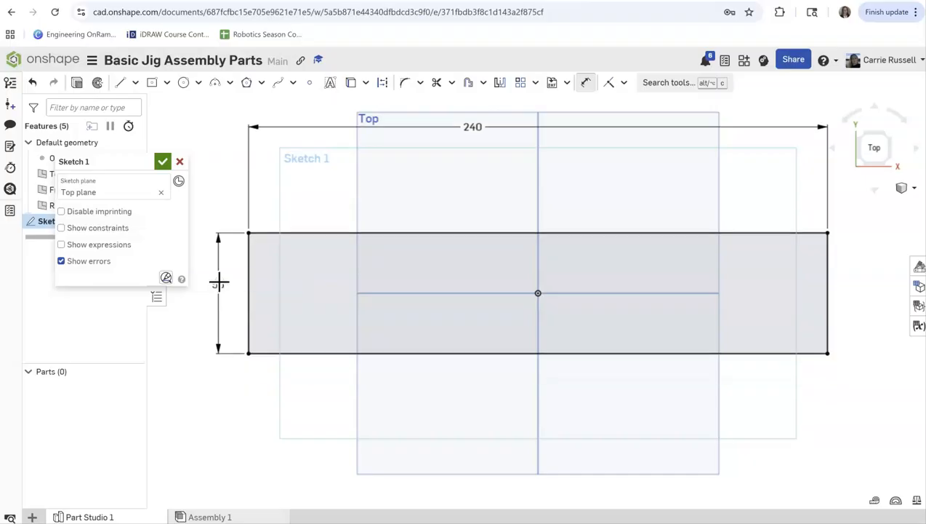
{"action": "left_click", "coordinate": [163, 162]}
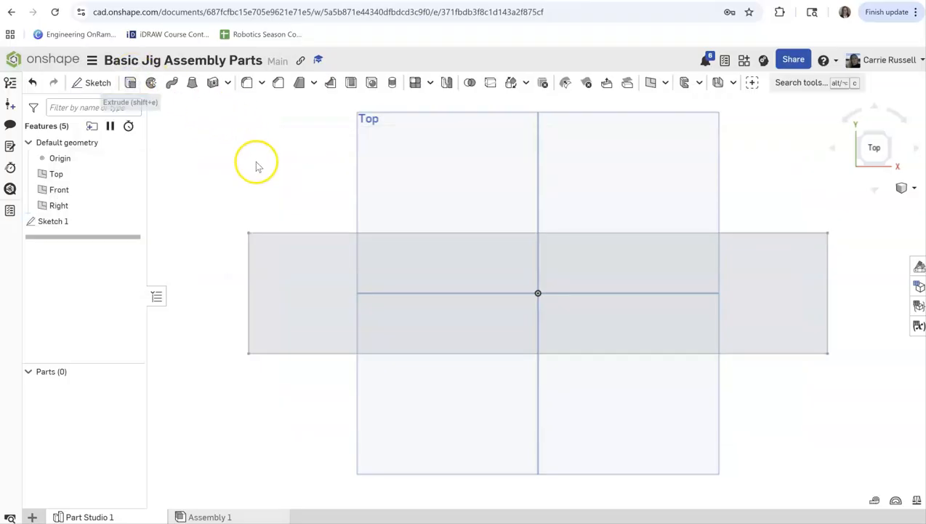
Extrude the rectangle as a new solid with a blind depth of 40 mm.
{"action": "key", "text": "shift+e"}
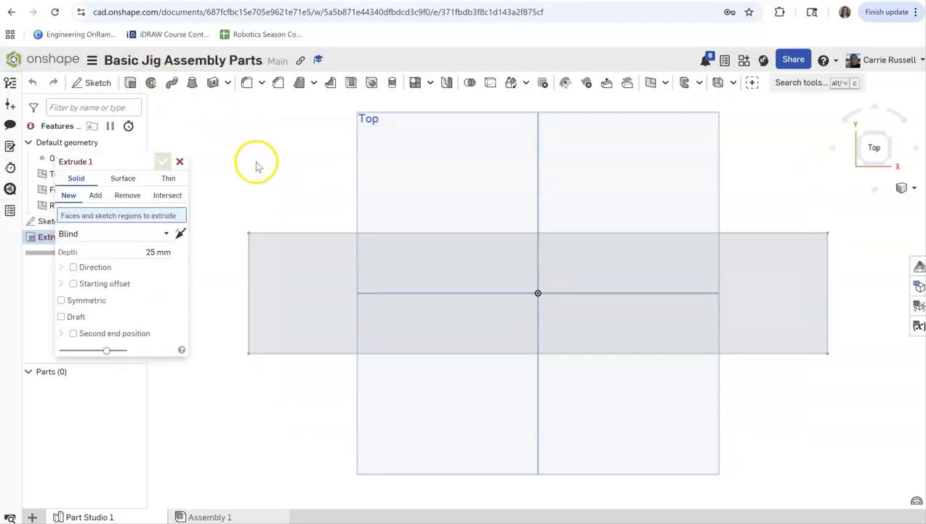
{"action": "left_click", "coordinate": [297, 285]}
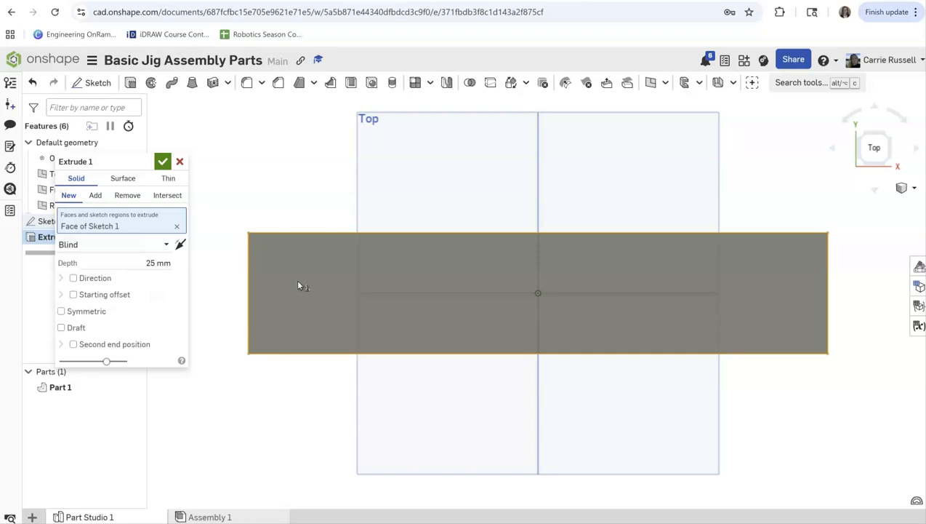
{"action": "left_click", "coordinate": [154, 260]}
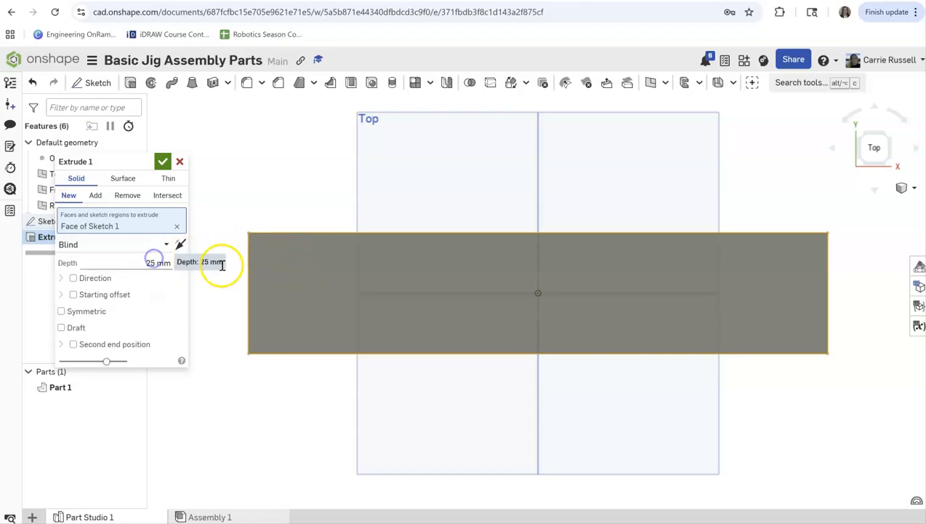
{"action": "type", "text": "40"}
{"action": "left_click", "coordinate": [162, 161]}
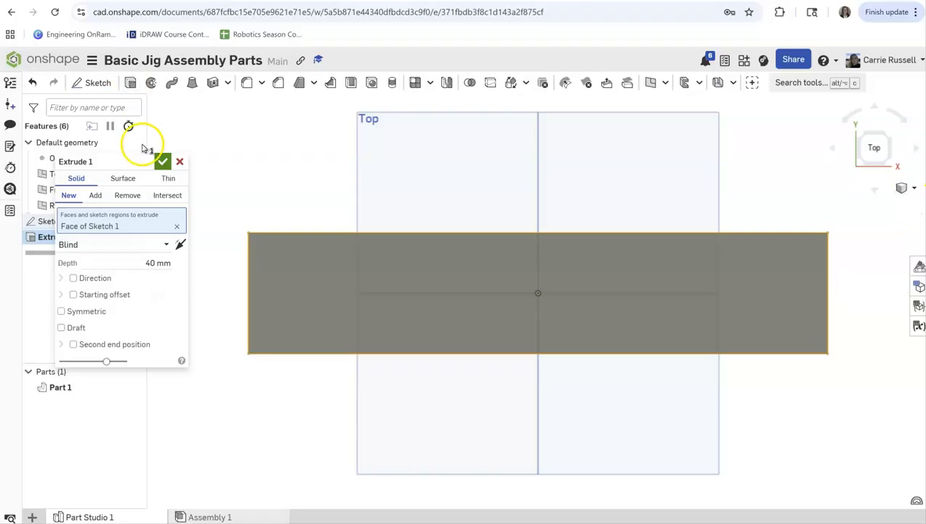
{"action": "left_click", "coordinate": [162, 161]}
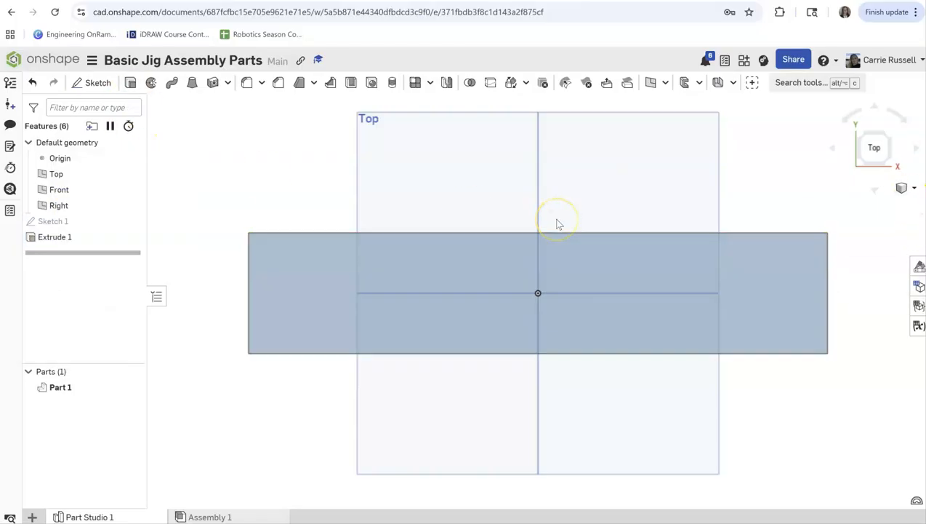
Start a sketch on the block's top face and place two points, about 32 mm from the left end and 30 mm from the right end.
{"action": "left_click", "coordinate": [902, 190]}
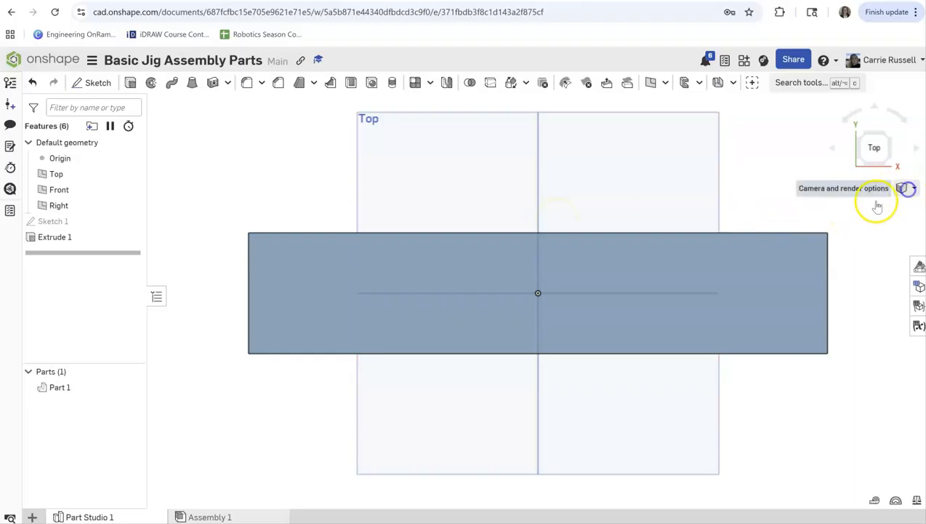
{"action": "left_click", "coordinate": [855, 205]}
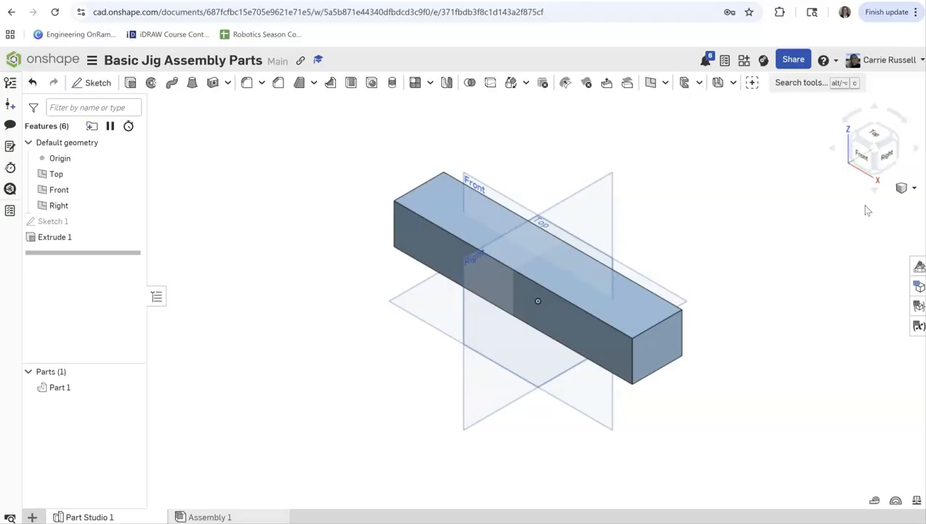
{"action": "left_click", "coordinate": [108, 86]}
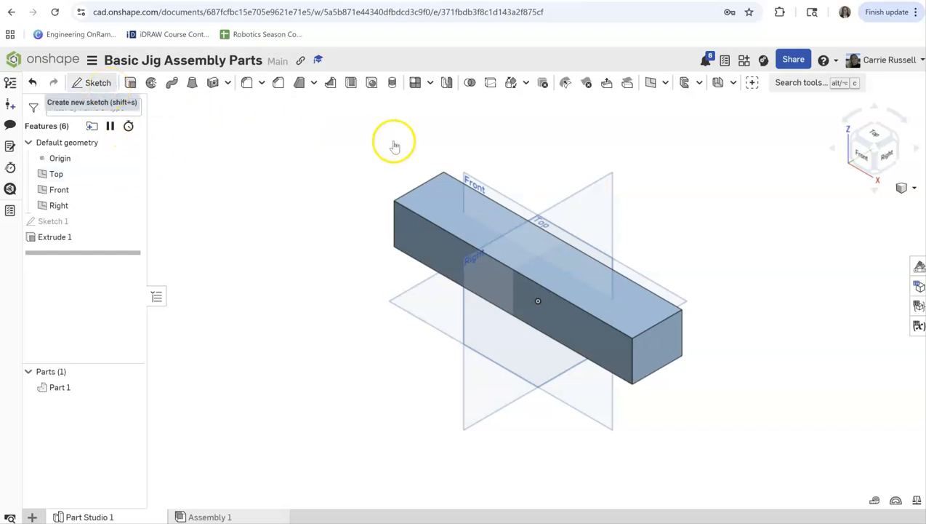
{"action": "left_click", "coordinate": [421, 204]}
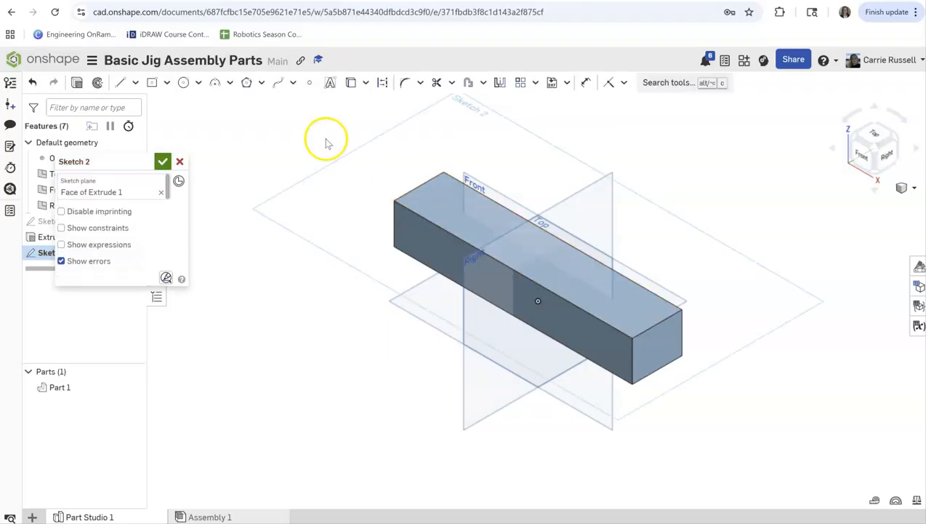
{"action": "left_click", "coordinate": [315, 83]}
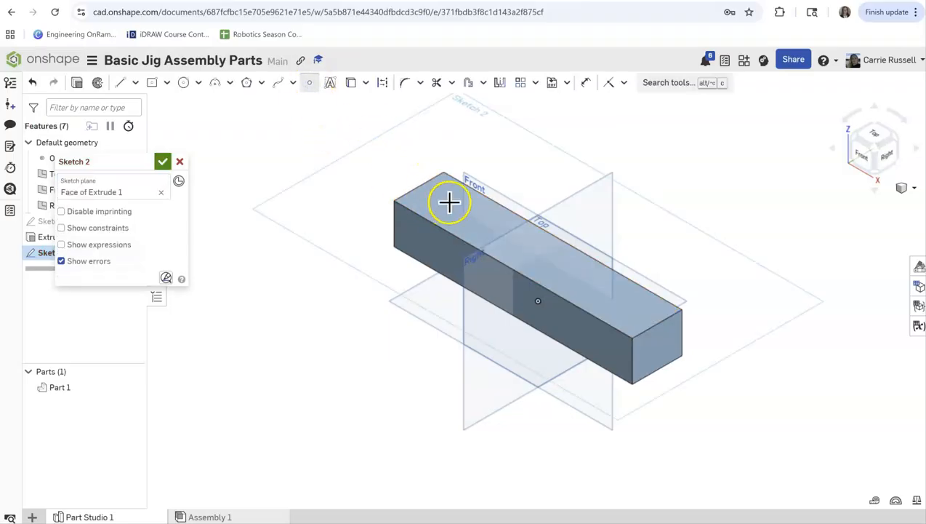
{"action": "left_click", "coordinate": [700, 202]}
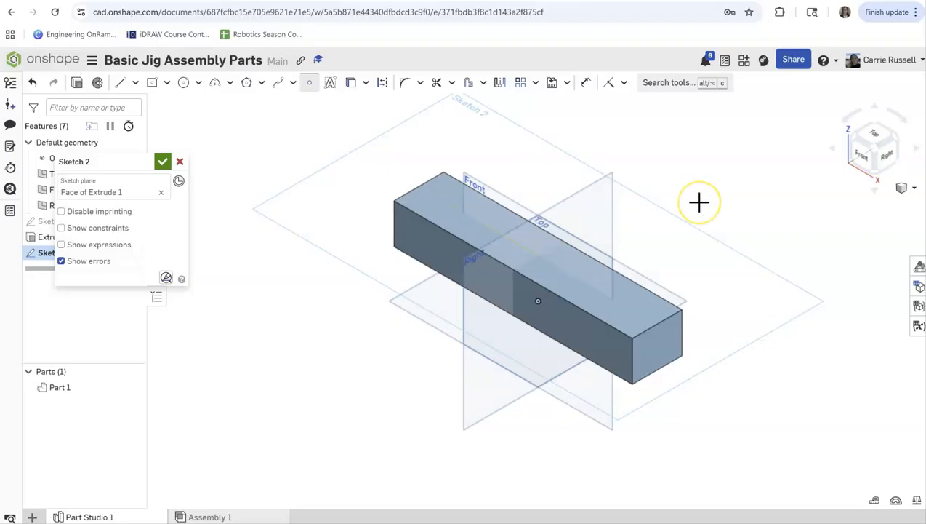
{"action": "left_click", "coordinate": [881, 130]}
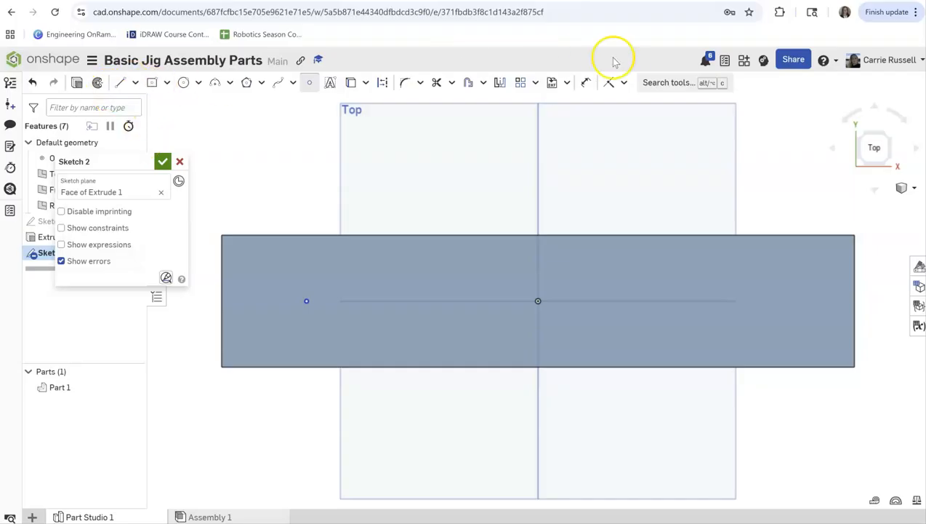
{"action": "left_click", "coordinate": [586, 83]}
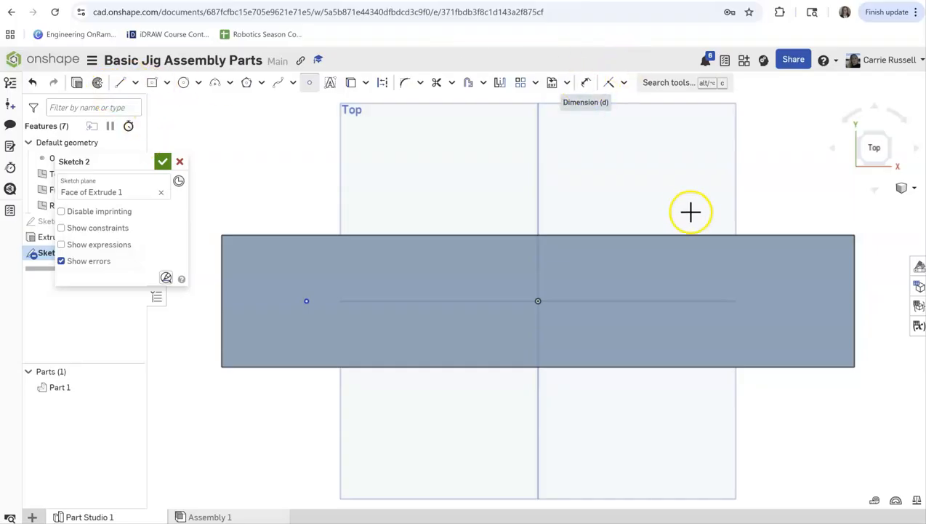
{"action": "left_click", "coordinate": [775, 290]}
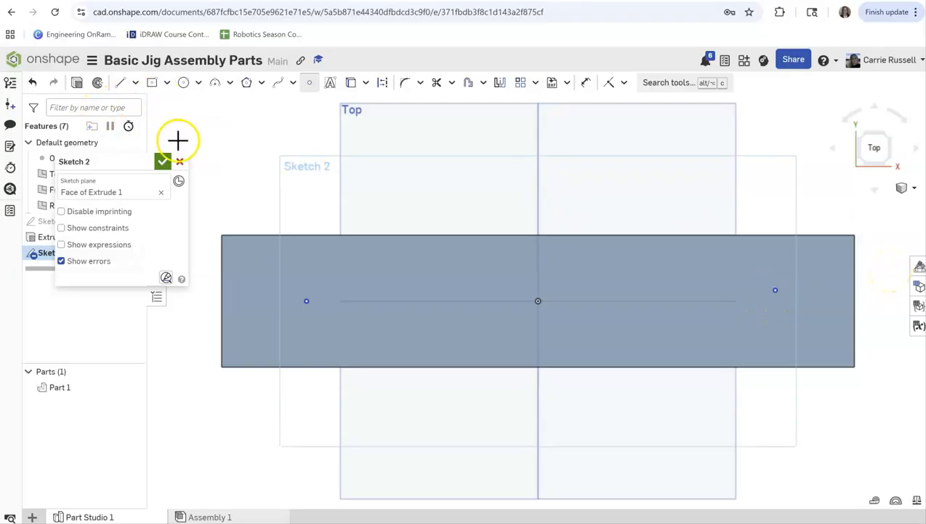
Dimension the left sketch point 25 mm from the block's lower long edge.
{"action": "left_click", "coordinate": [586, 84]}
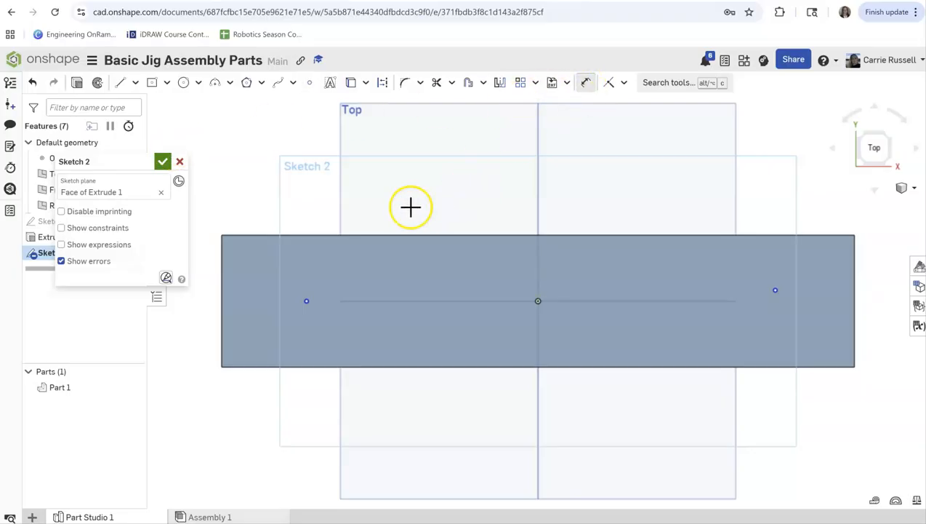
{"action": "left_click", "coordinate": [308, 300]}
{"action": "left_click", "coordinate": [313, 366]}
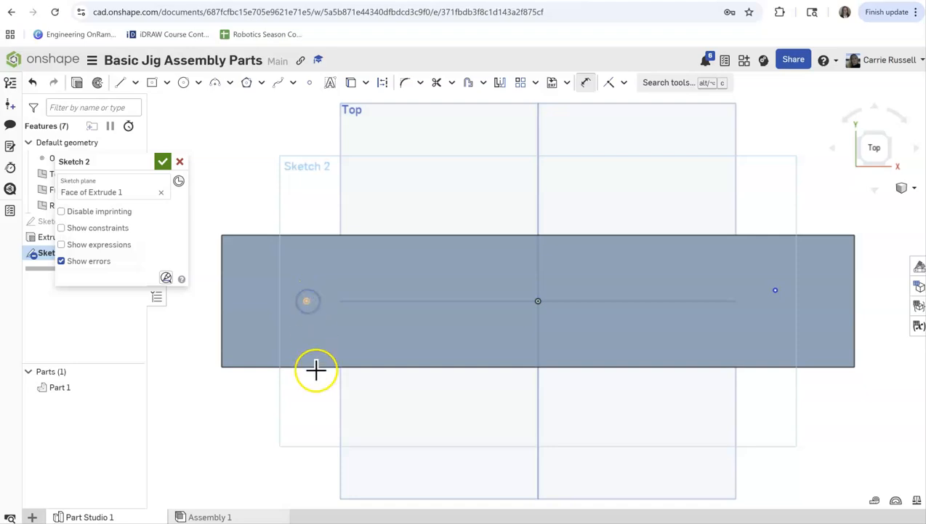
{"action": "left_click", "coordinate": [171, 340]}
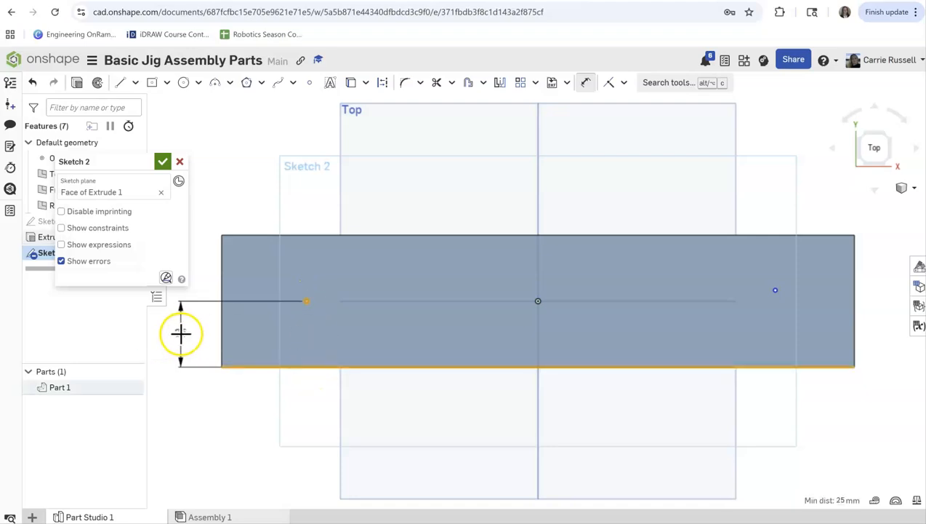
{"action": "left_click", "coordinate": [182, 333]}
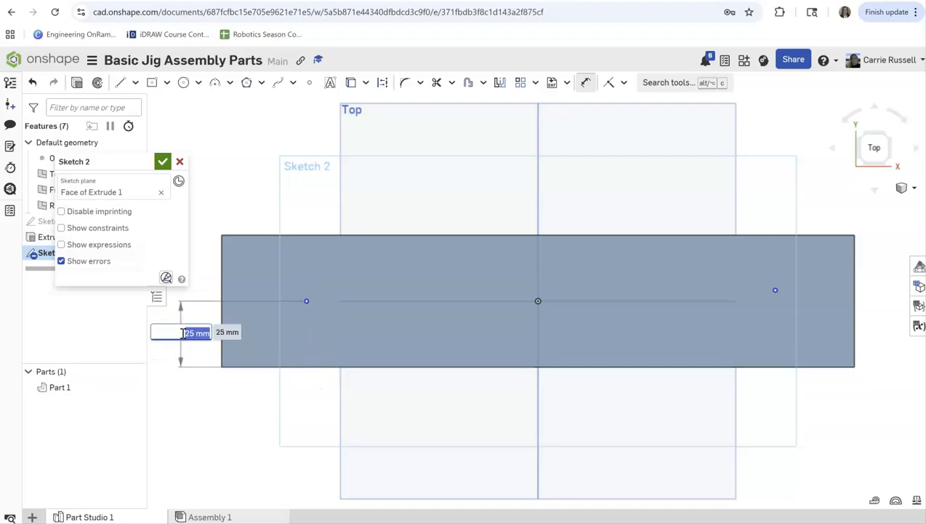
{"action": "left_click", "coordinate": [200, 332]}
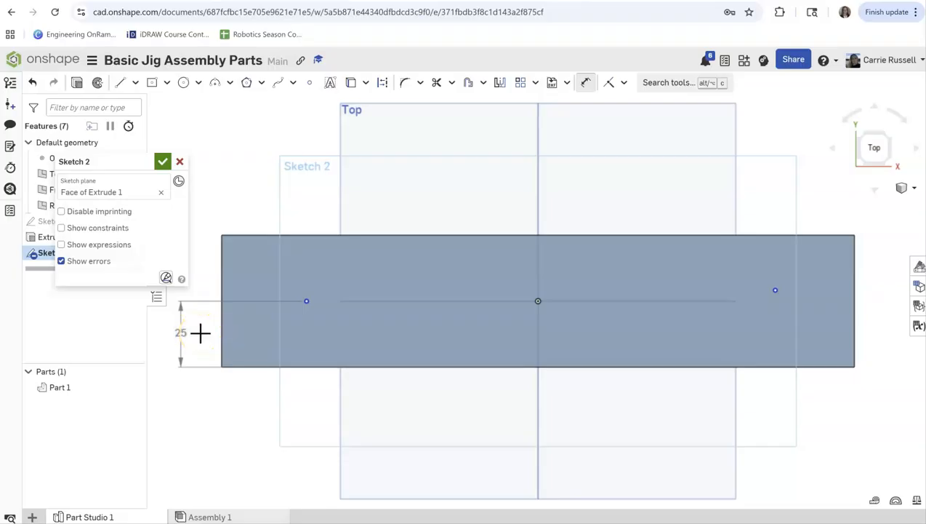
Dimension the left sketch point 20 mm from the block's left short edge.
{"action": "left_click", "coordinate": [305, 300]}
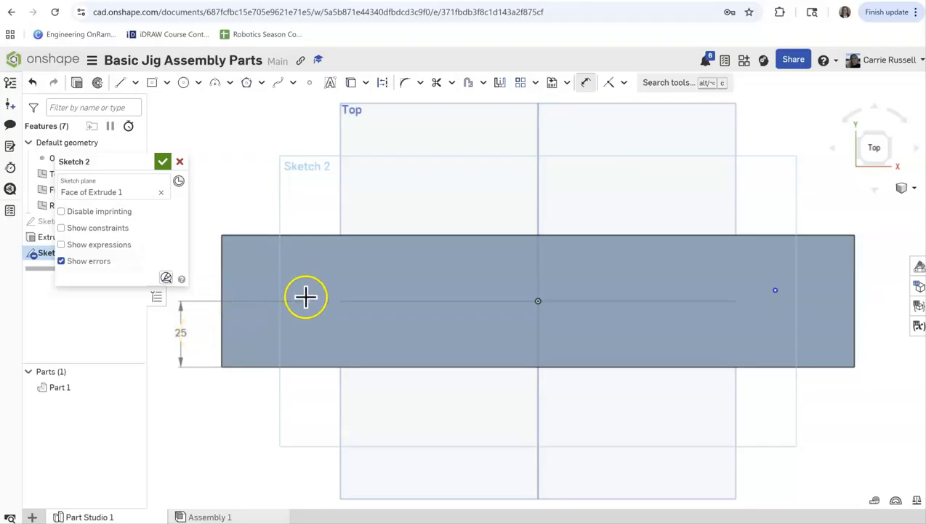
{"action": "left_click", "coordinate": [222, 325]}
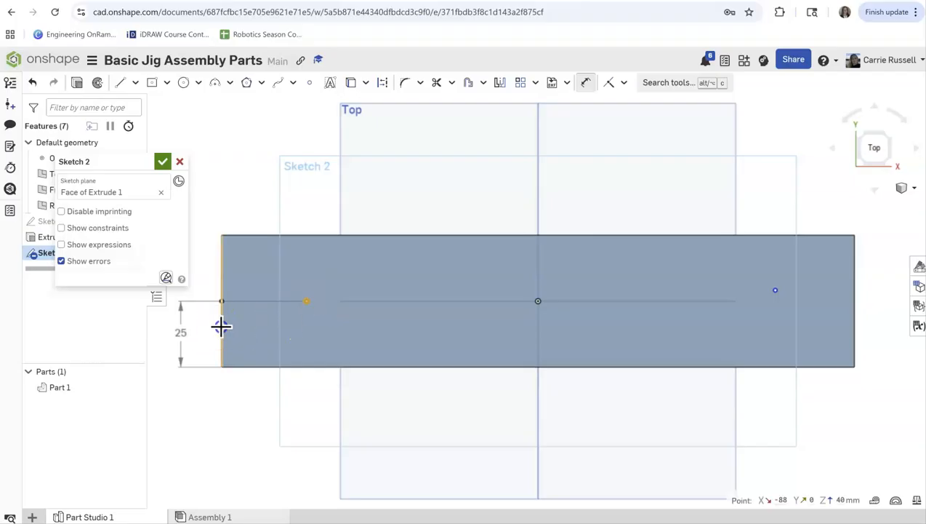
{"action": "left_click", "coordinate": [251, 405]}
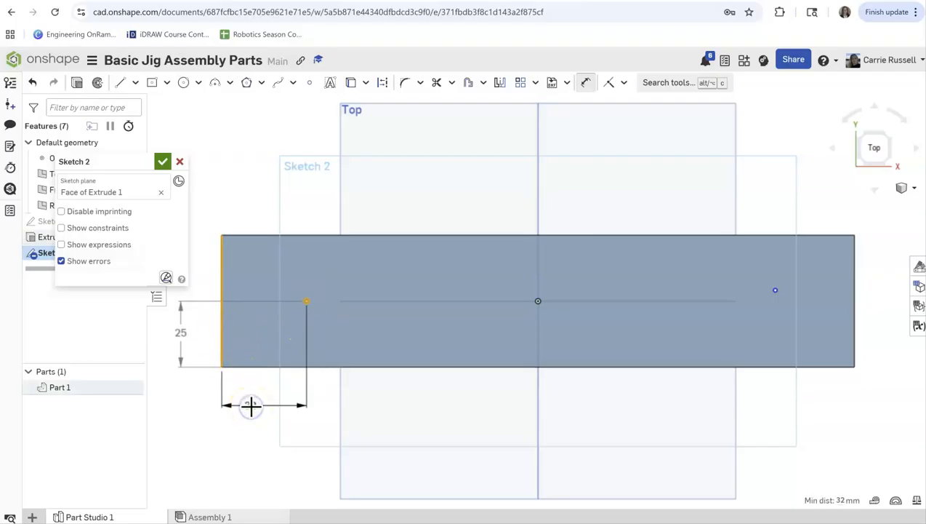
{"action": "type", "text": "20"}
{"action": "key", "text": "Return"}
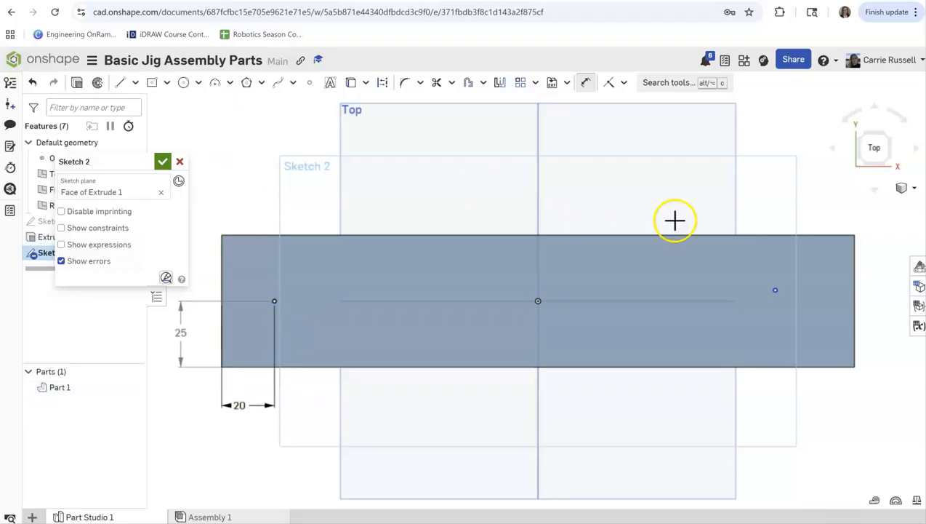
Dimension the right sketch point 20 mm from the block's right short edge.
{"action": "left_click", "coordinate": [776, 289]}
{"action": "left_click", "coordinate": [854, 289]}
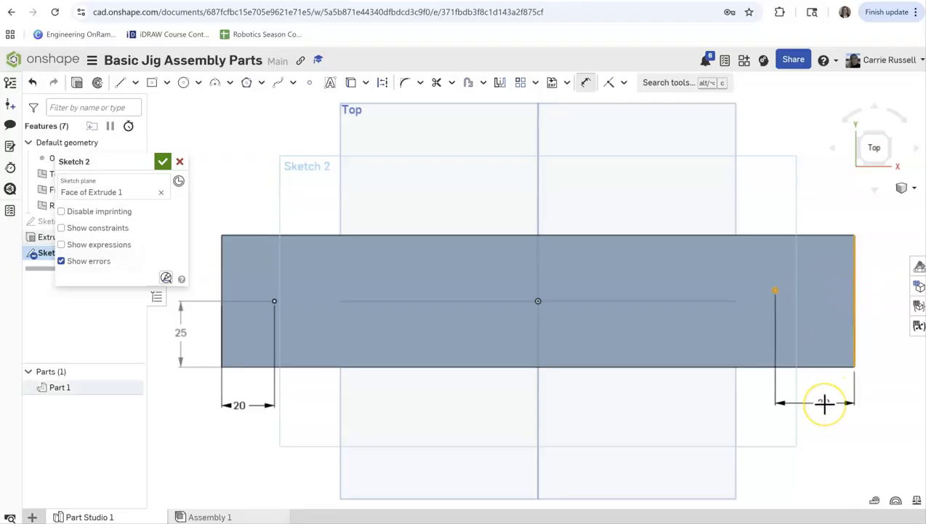
{"action": "left_click", "coordinate": [823, 404]}
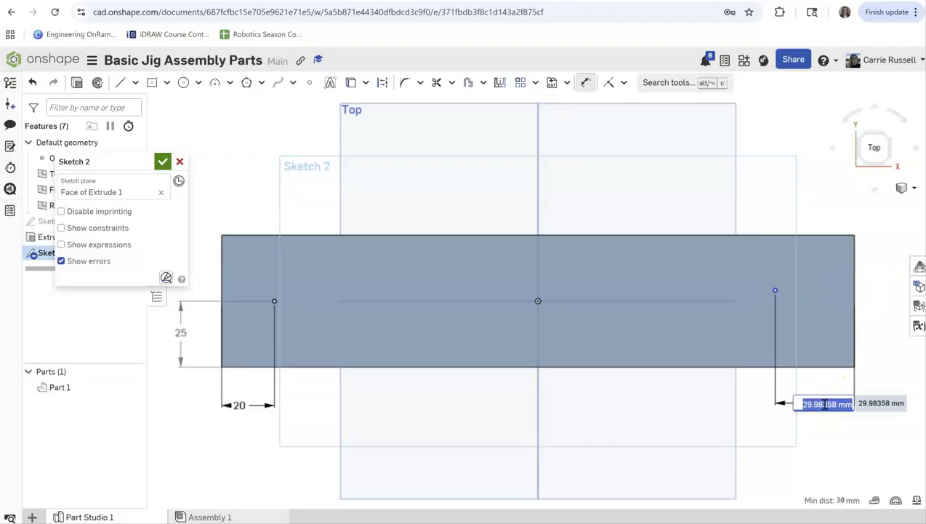
{"action": "type", "text": "20"}
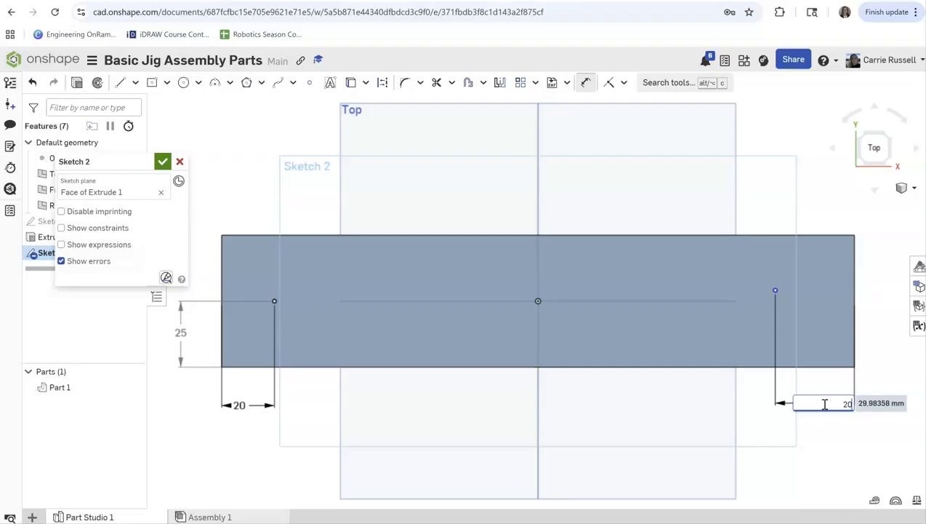
{"action": "key", "text": "Return"}
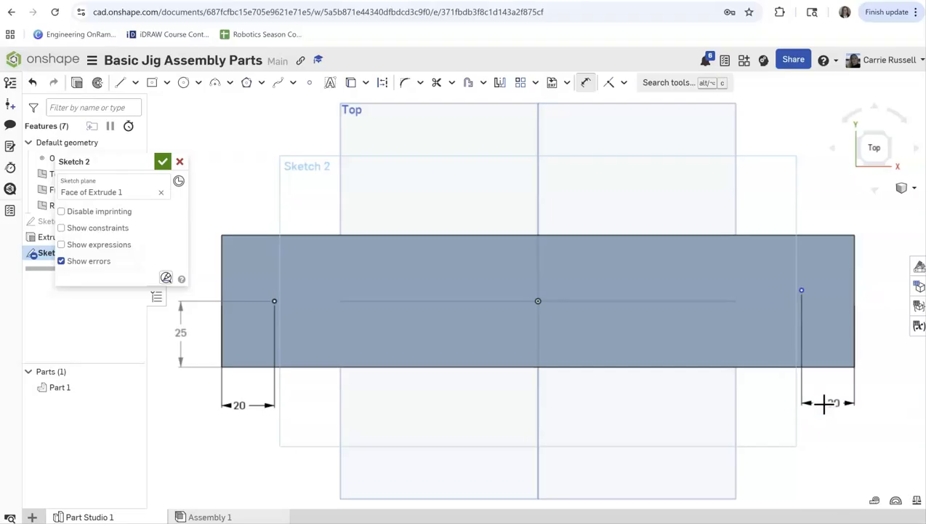
Dimension the right sketch point 25 mm from the block's lower long edge and finish the sketch.
{"action": "left_click", "coordinate": [800, 291]}
{"action": "left_click", "coordinate": [830, 367]}
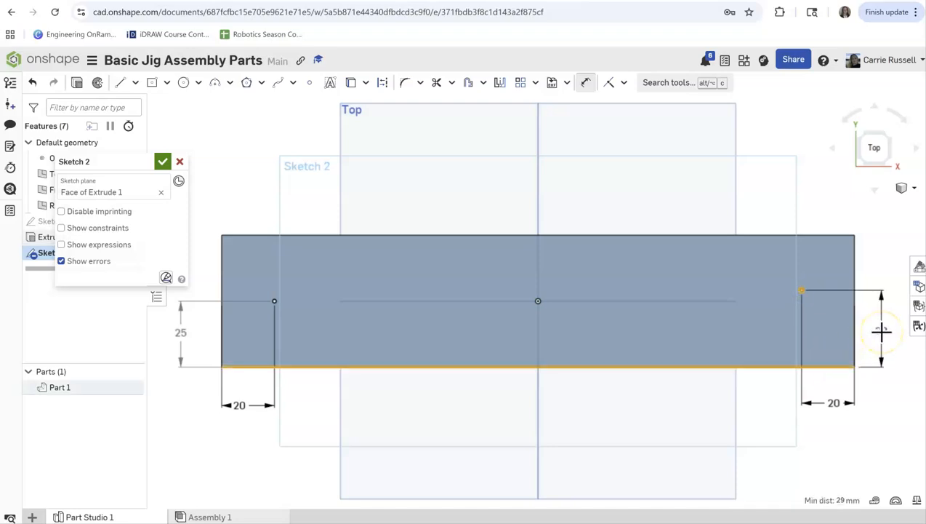
{"action": "left_click", "coordinate": [881, 331]}
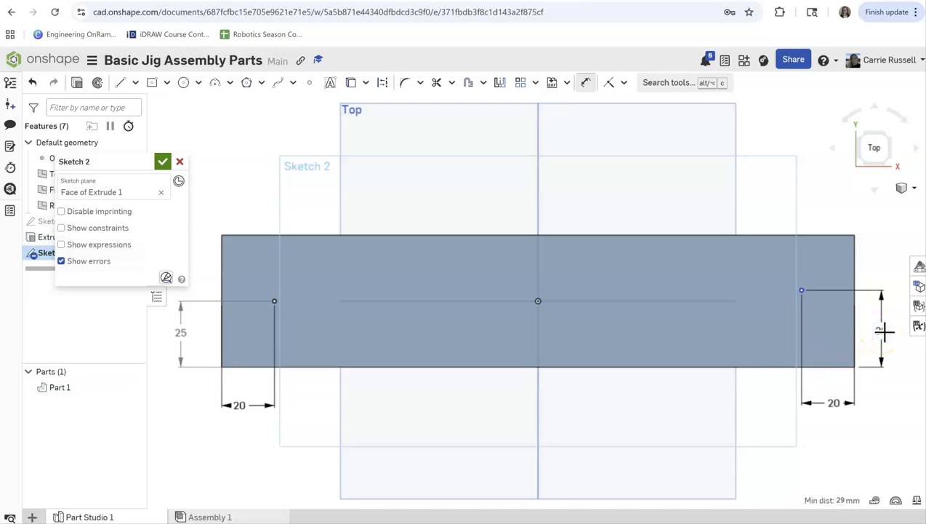
{"action": "left_click", "coordinate": [884, 332]}
{"action": "double_click", "coordinate": [884, 332]}
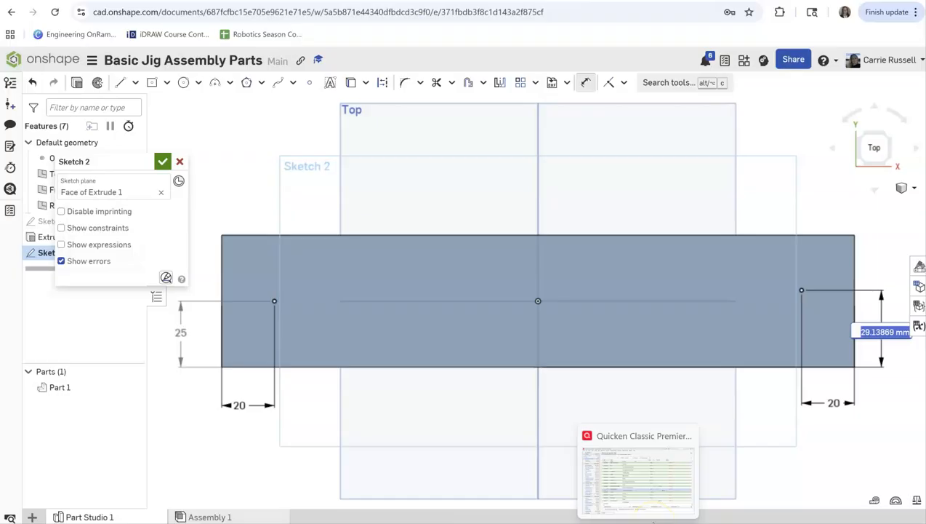
{"action": "type", "text": "25"}
{"action": "key", "text": "Return"}
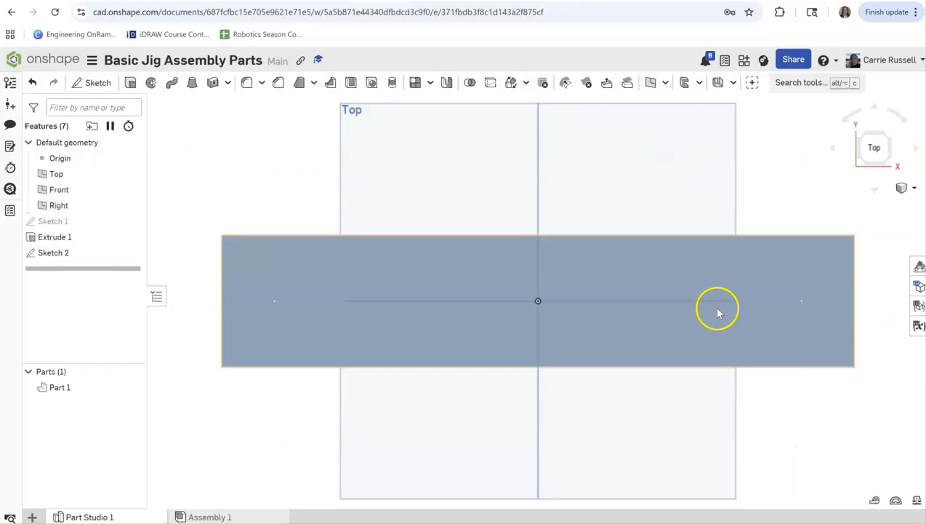
Start a simple hole feature in metric units and choose the drilled size 12.
{"action": "left_click", "coordinate": [373, 81]}
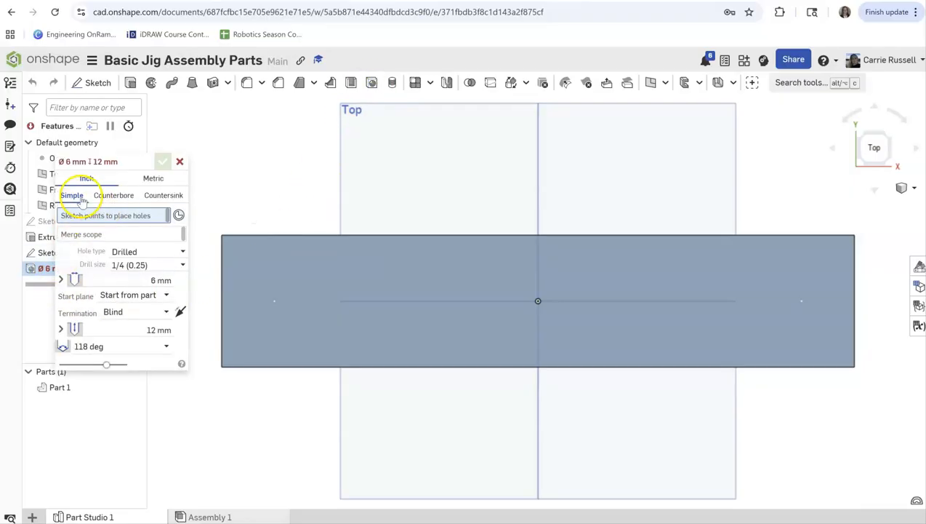
{"action": "left_click", "coordinate": [150, 179]}
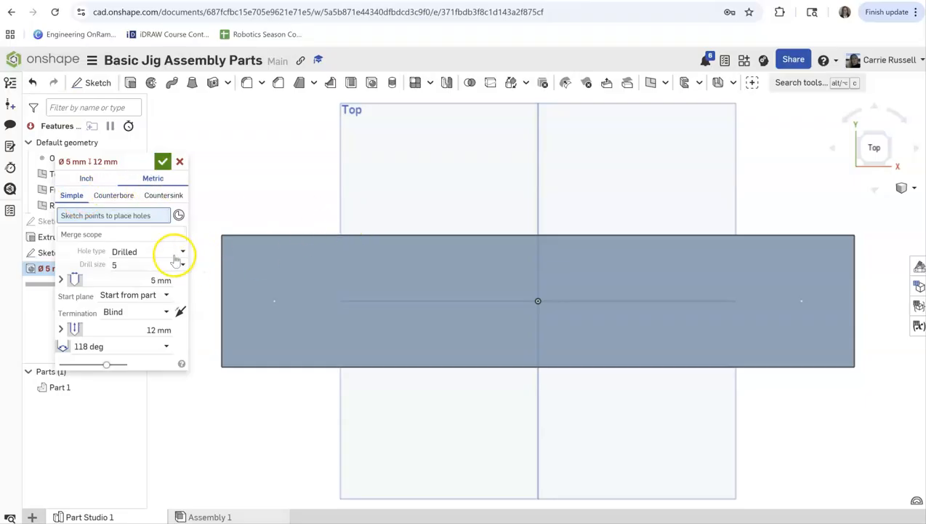
{"action": "left_click", "coordinate": [142, 264]}
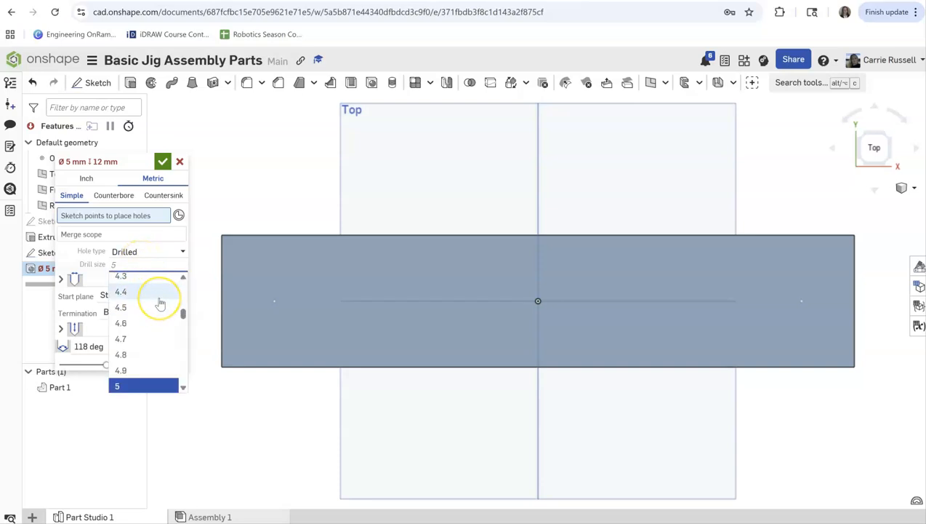
{"action": "scroll", "coordinate": [160, 304], "scroll_direction": "down", "scroll_amount": 3}
{"action": "scroll", "coordinate": [160, 304], "scroll_direction": "down", "scroll_amount": 8}
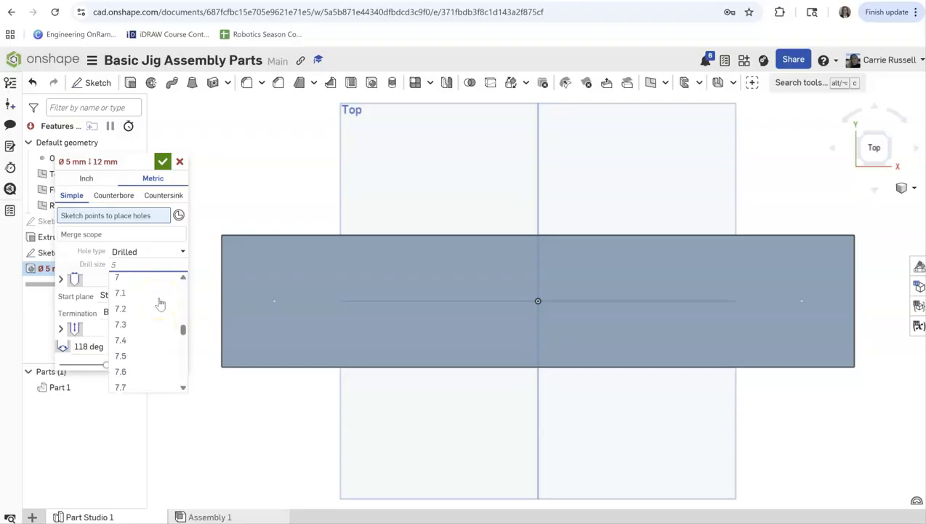
{"action": "scroll", "coordinate": [160, 304], "scroll_direction": "down", "scroll_amount": 6}
{"action": "scroll", "coordinate": [160, 304], "scroll_direction": "up", "scroll_amount": 4}
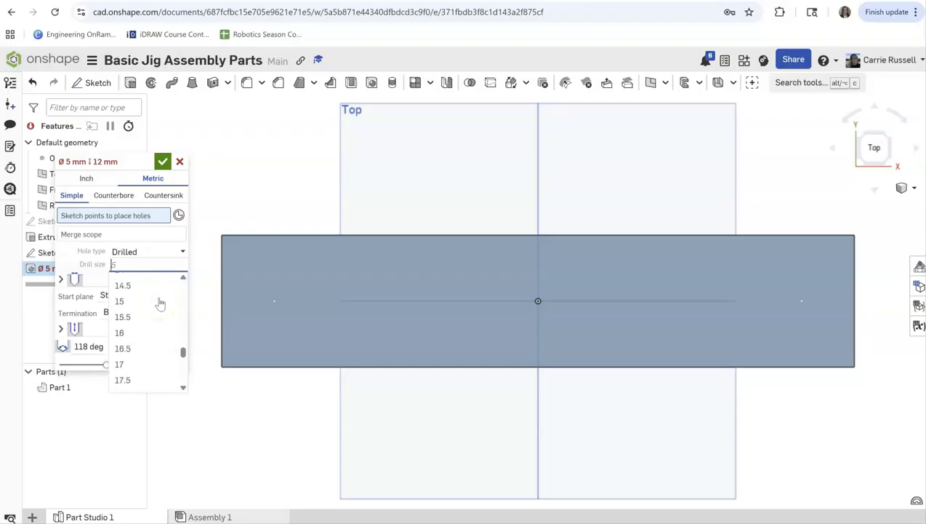
{"action": "left_click", "coordinate": [148, 321]}
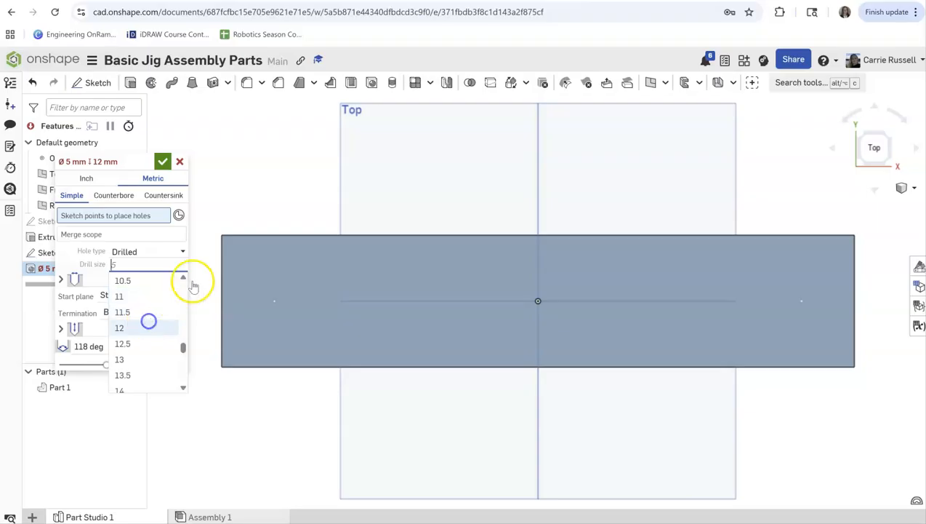
Change the hole type to Tapped with a straight tap and set the hole diameter to 12 mm.
{"action": "left_click", "coordinate": [153, 249]}
{"action": "left_click", "coordinate": [154, 252]}
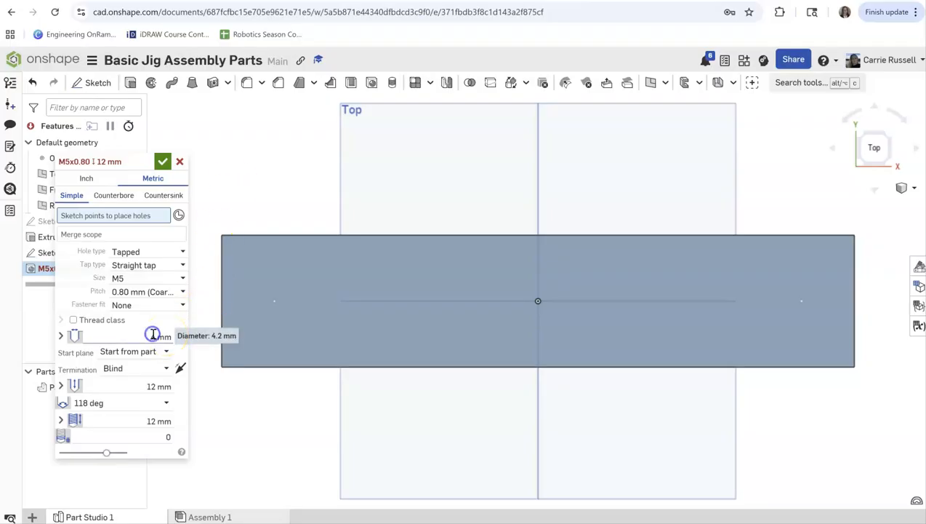
{"action": "left_click", "coordinate": [162, 331]}
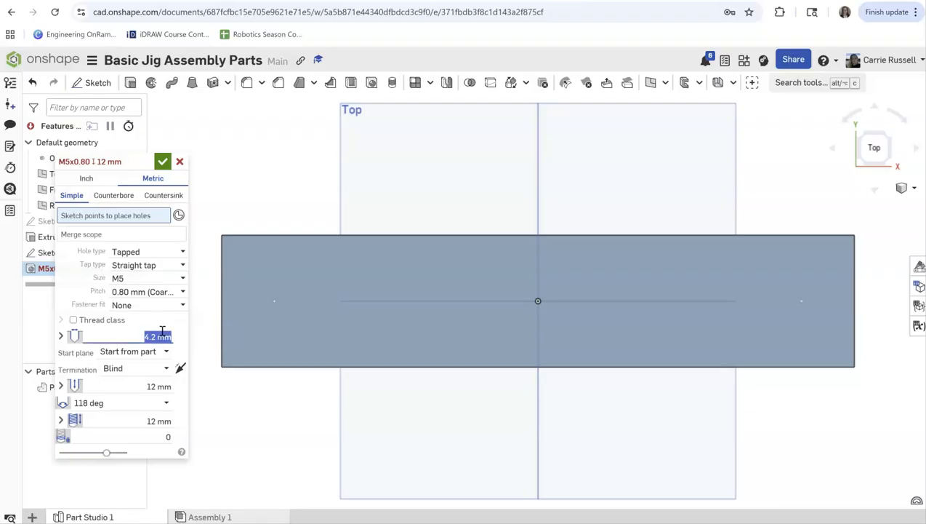
{"action": "type", "text": "12"}
{"action": "key", "text": "Return"}
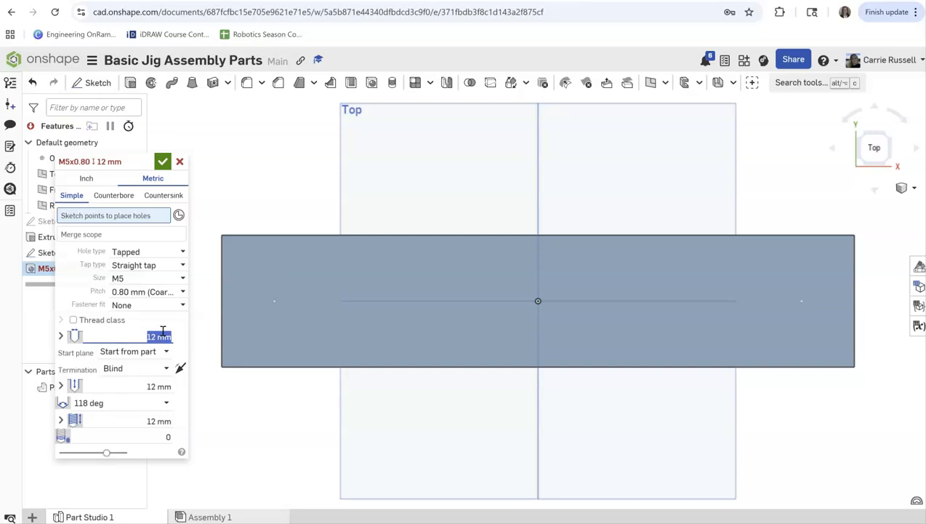
Set the blind hole depth to 20 mm and place tapped holes at both sketch points on the block.
{"action": "left_click", "coordinate": [144, 385]}
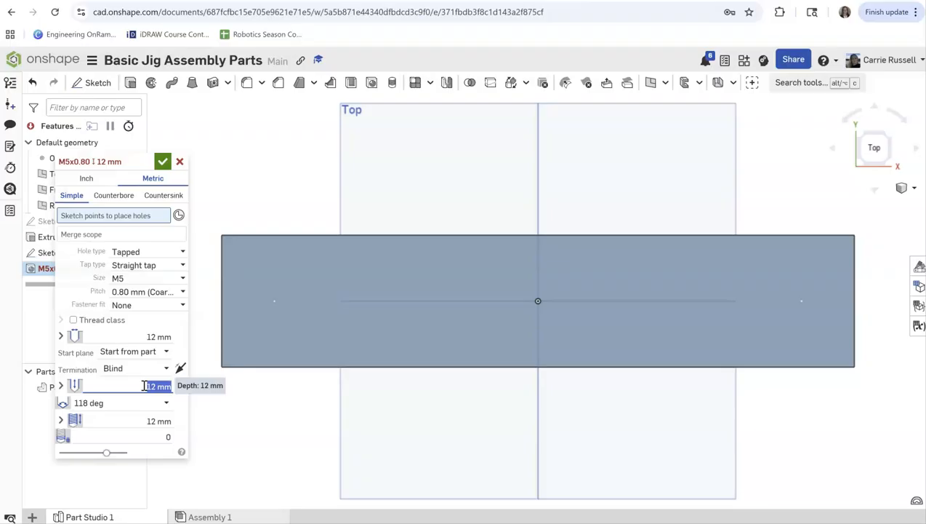
{"action": "type", "text": "20"}
{"action": "key", "text": "Return"}
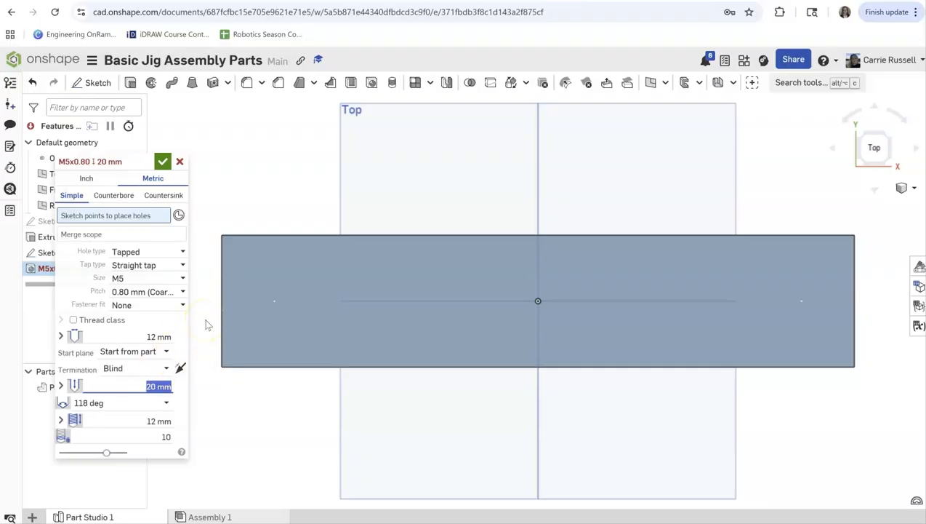
{"action": "left_click", "coordinate": [275, 301]}
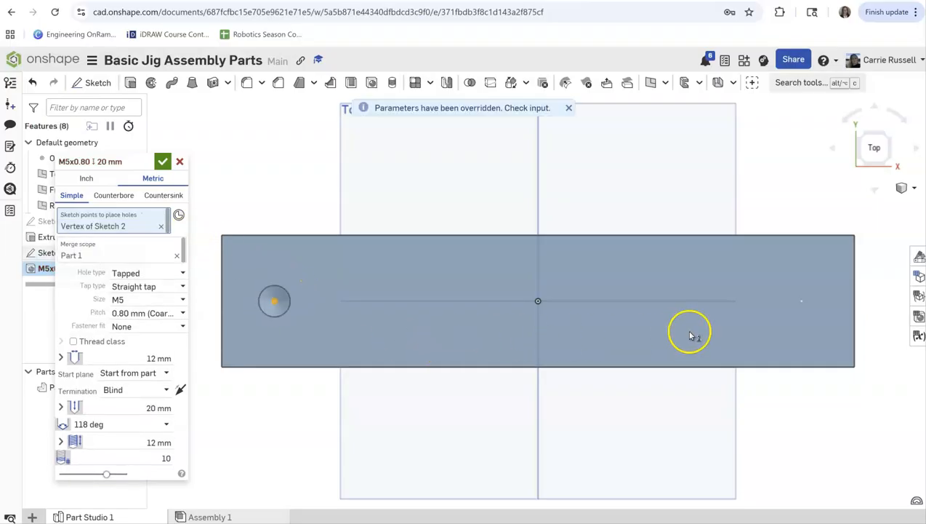
{"action": "left_click", "coordinate": [799, 310]}
{"action": "left_click", "coordinate": [166, 177]}
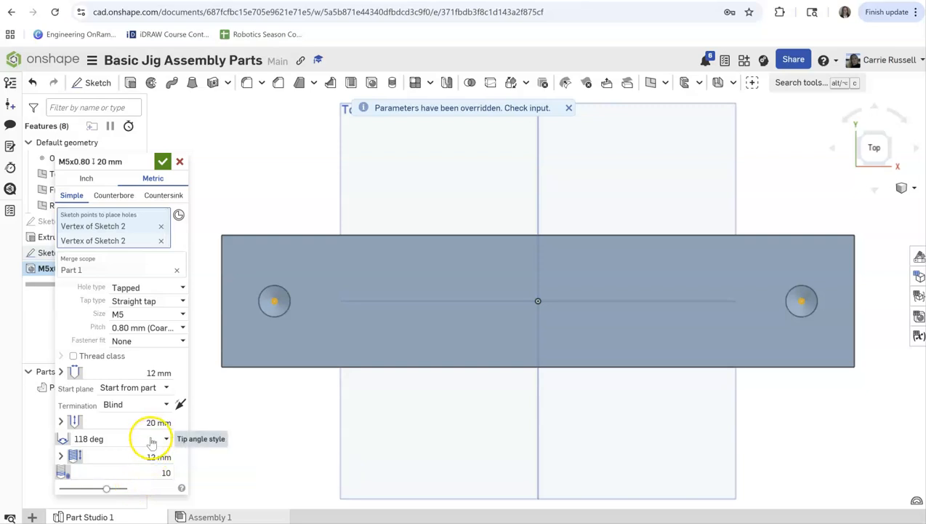
{"action": "left_click", "coordinate": [164, 160]}
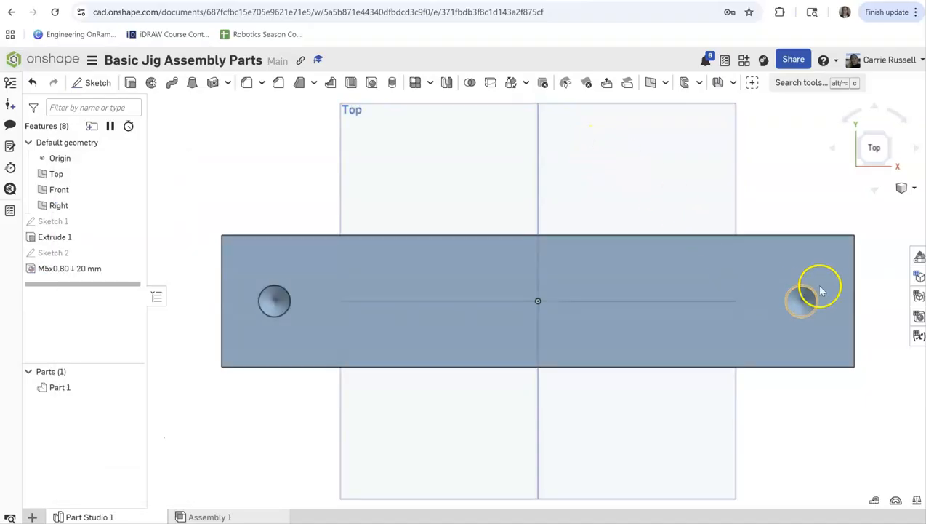
Show the finished block in isometric view and rename Part Studio 1 as Base.
{"action": "left_click", "coordinate": [902, 188]}
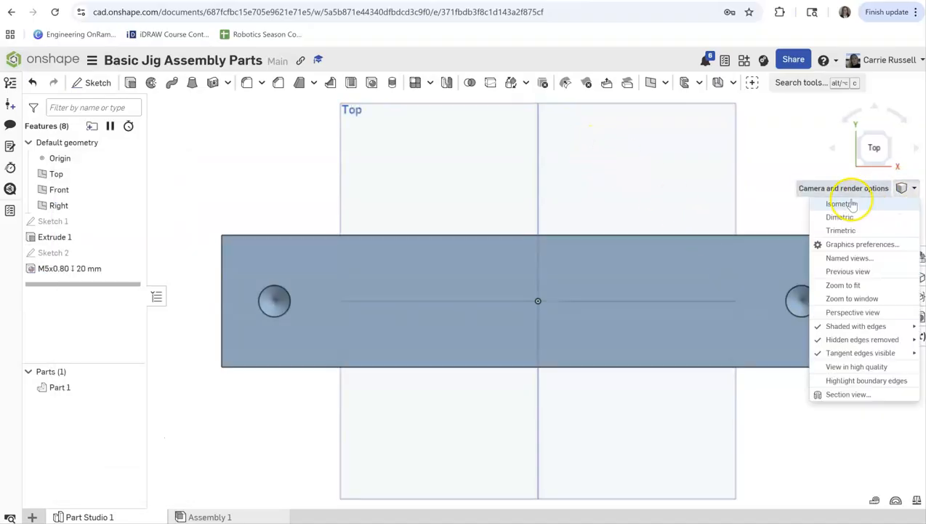
{"action": "left_click", "coordinate": [843, 204]}
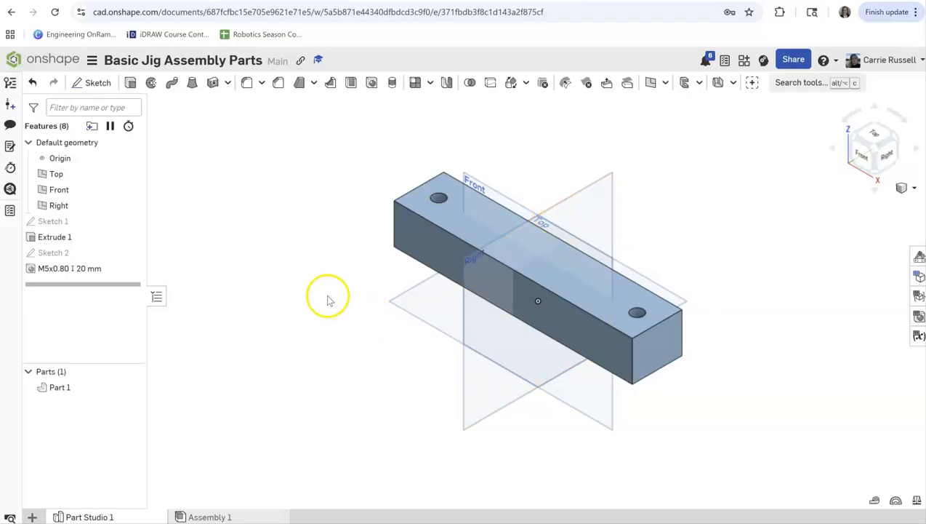
{"action": "left_click", "coordinate": [106, 516]}
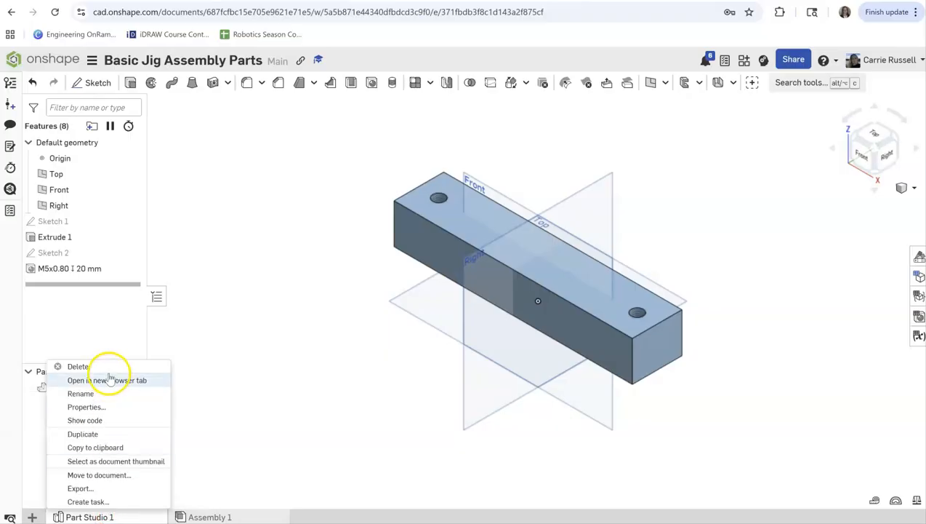
{"action": "left_click", "coordinate": [81, 393]}
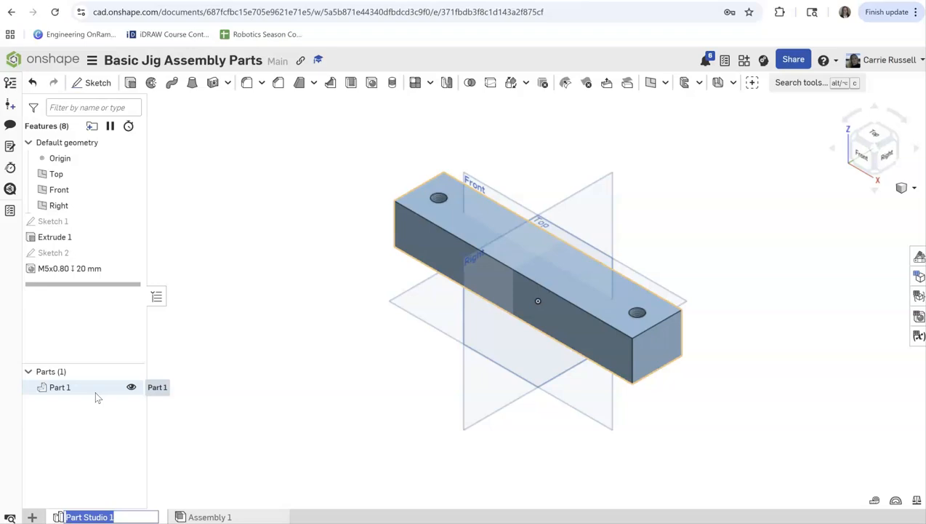
{"action": "type", "text": "Base"}
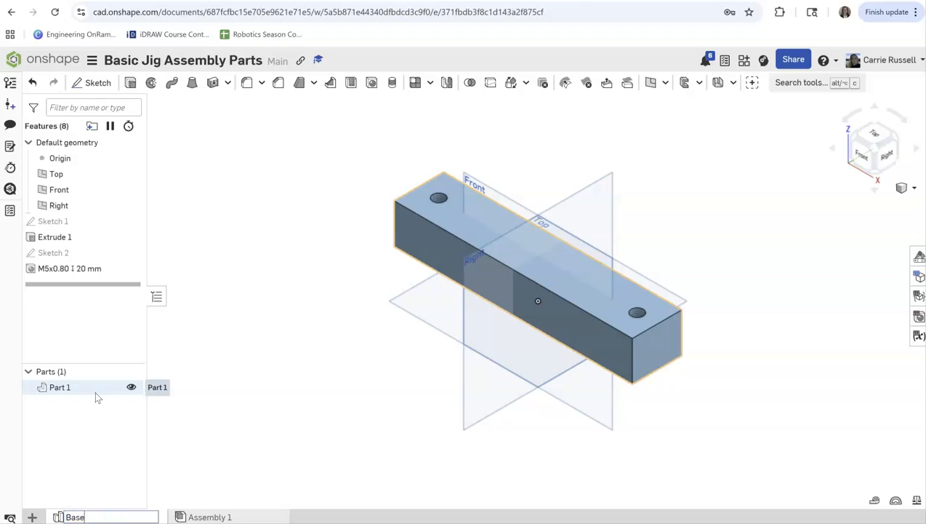
{"action": "key", "text": "Return"}
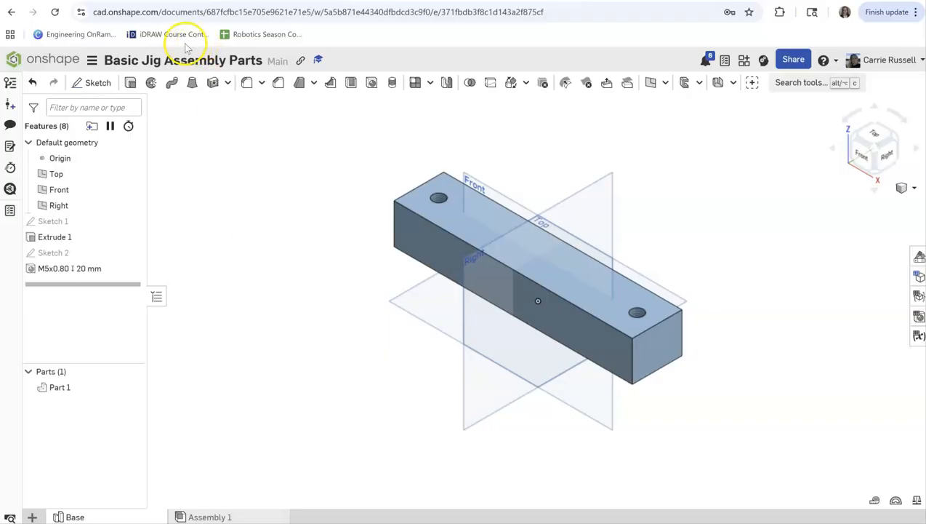
{"action": "left_click", "coordinate": [205, 225]}
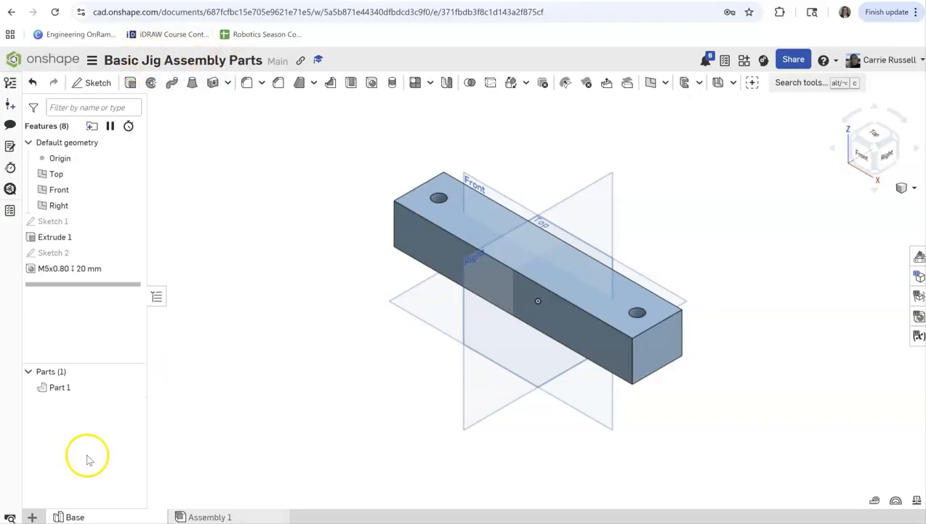